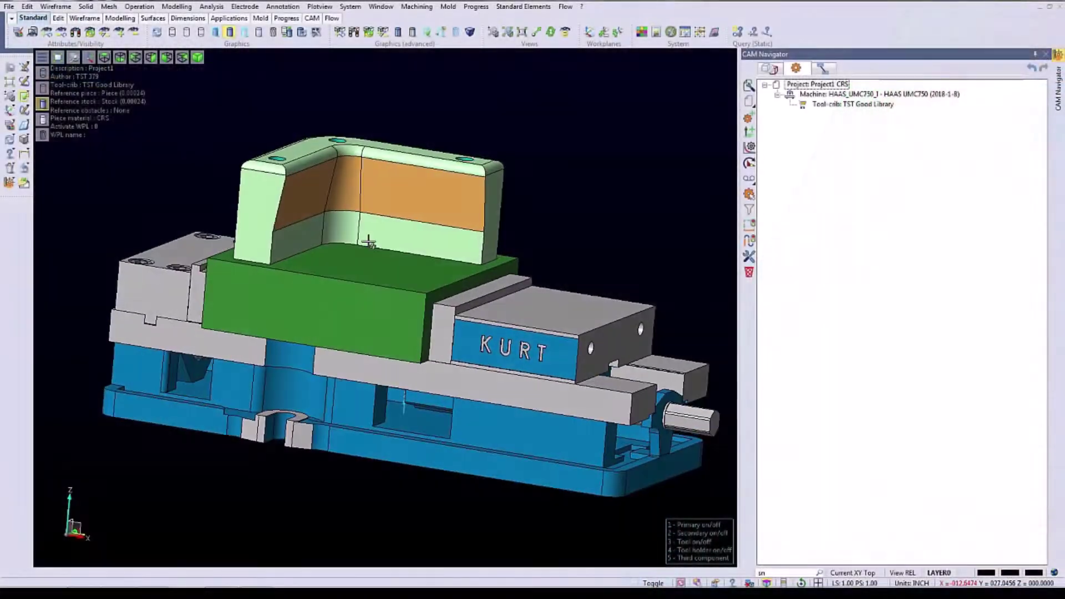
Add a 5ax machining operation to the project using tool T16, the .625 High Feed Mill
middle_drag(369, 238, 341, 248)
click(259, 220)
middle_drag(478, 215, 641, 141)
click(790, 84)
right_click(809, 86)
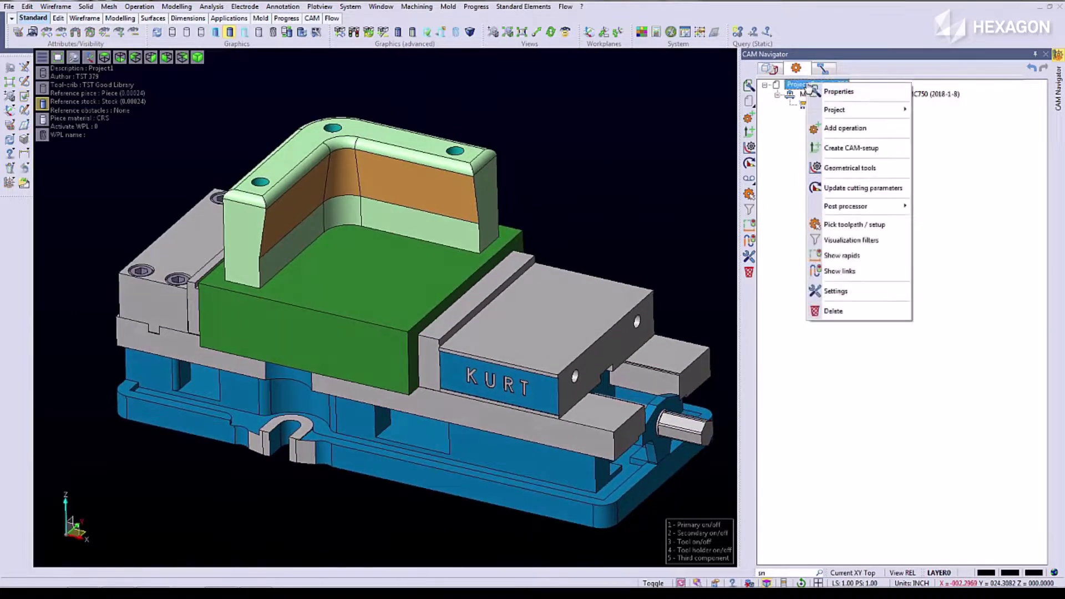
click(831, 131)
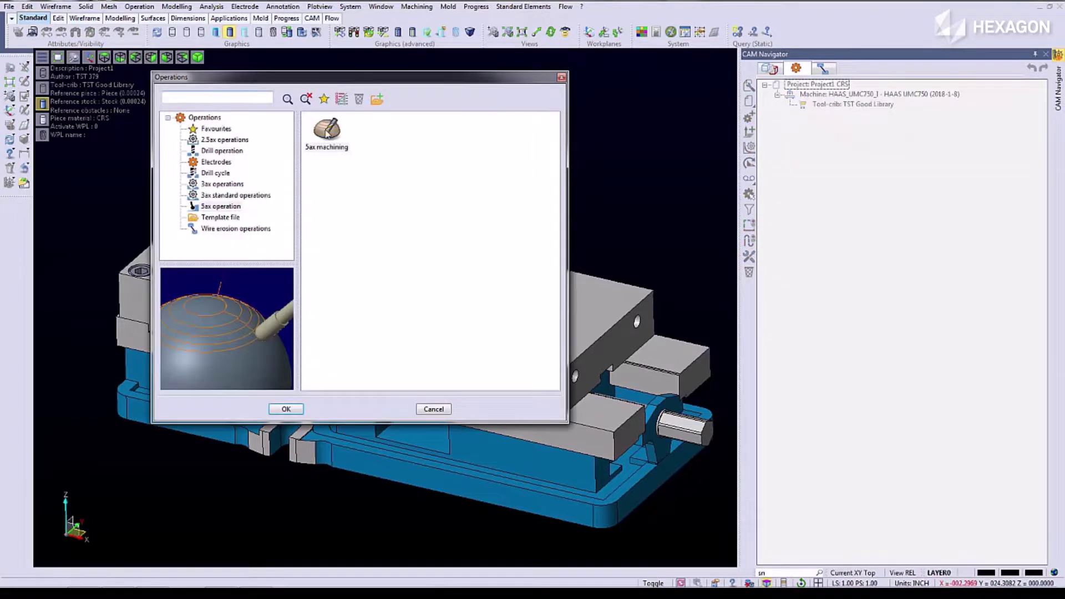
click(327, 133)
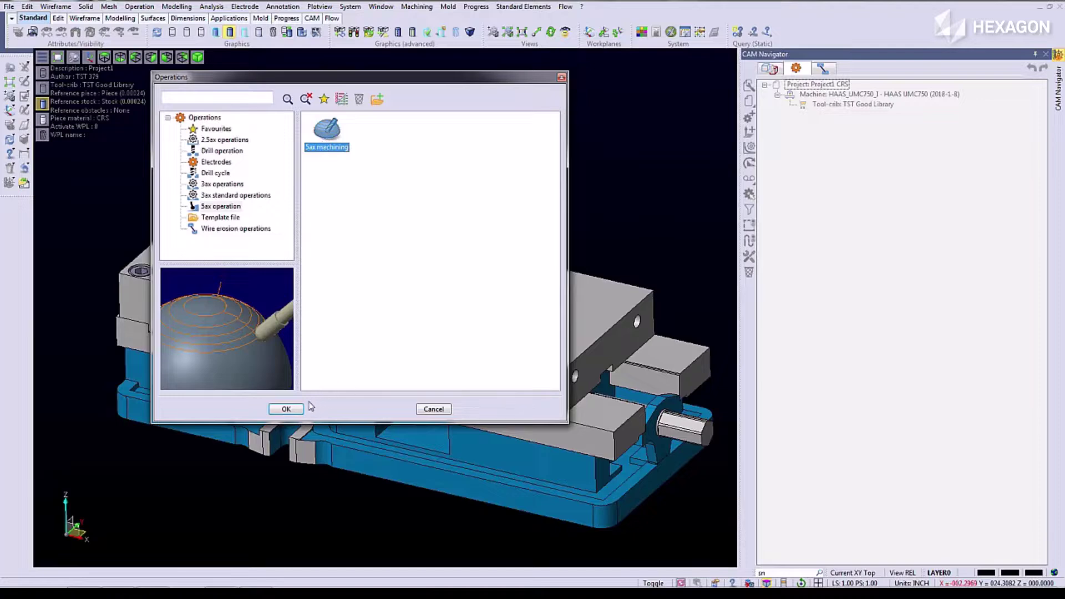
click(285, 409)
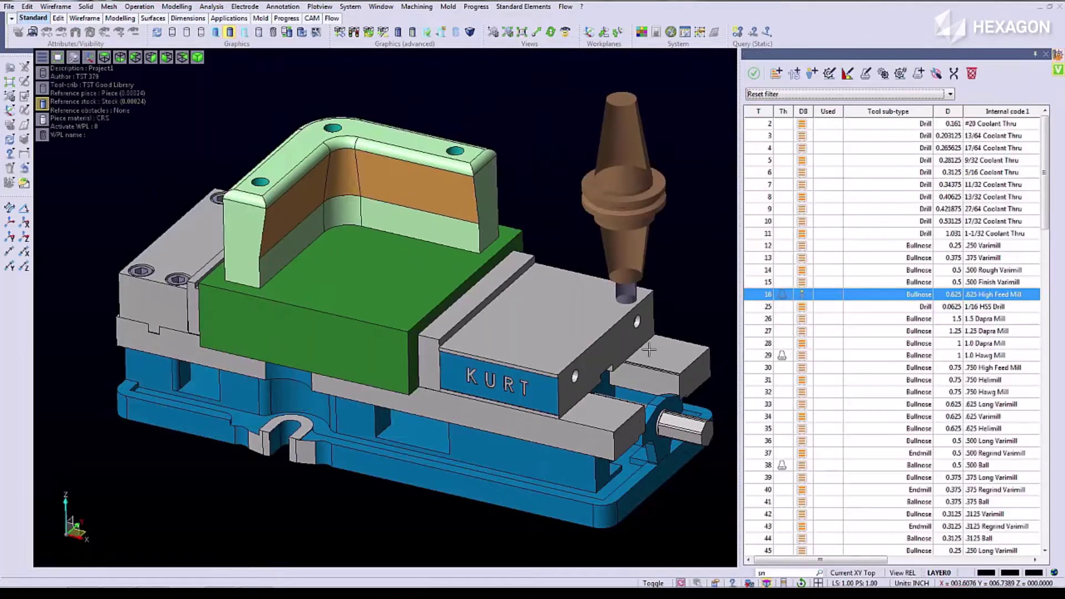
click(753, 73)
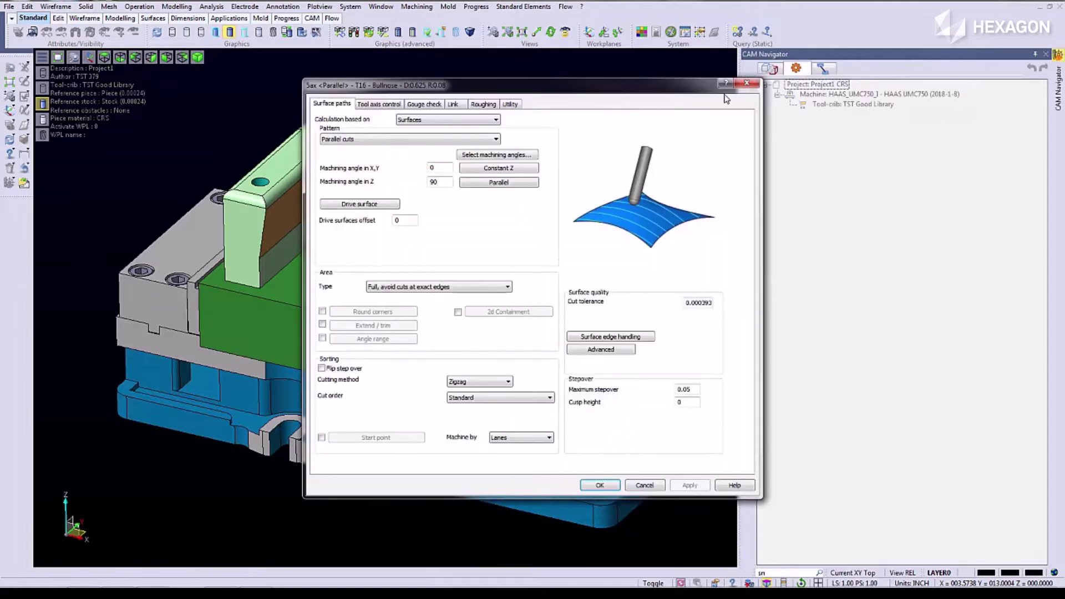
Set the pattern to Parallel to surface and assign the green block's top face as the single edge check surface
click(488, 141)
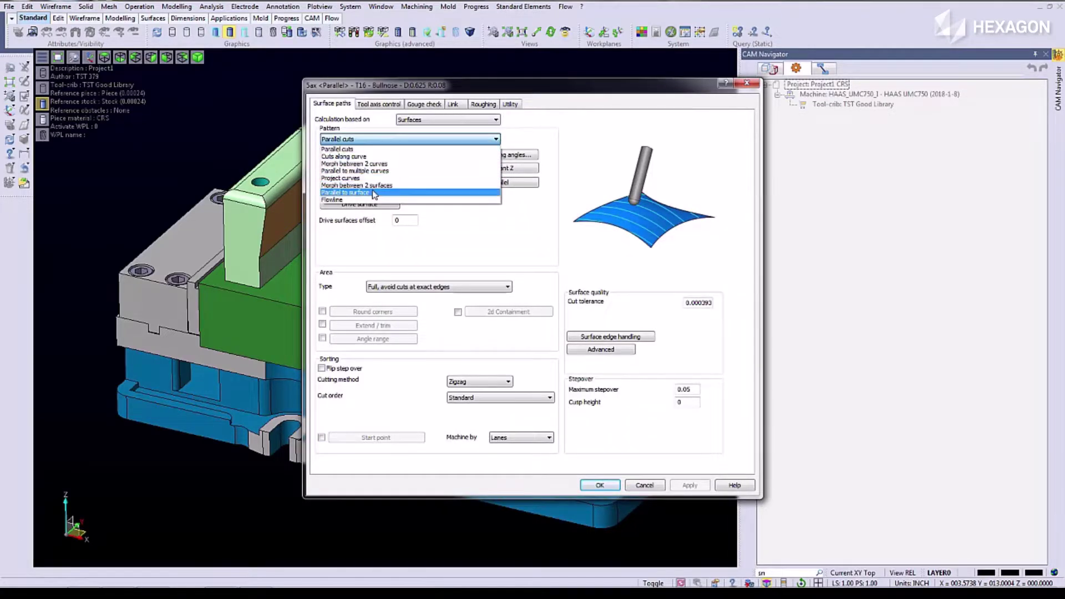
click(373, 193)
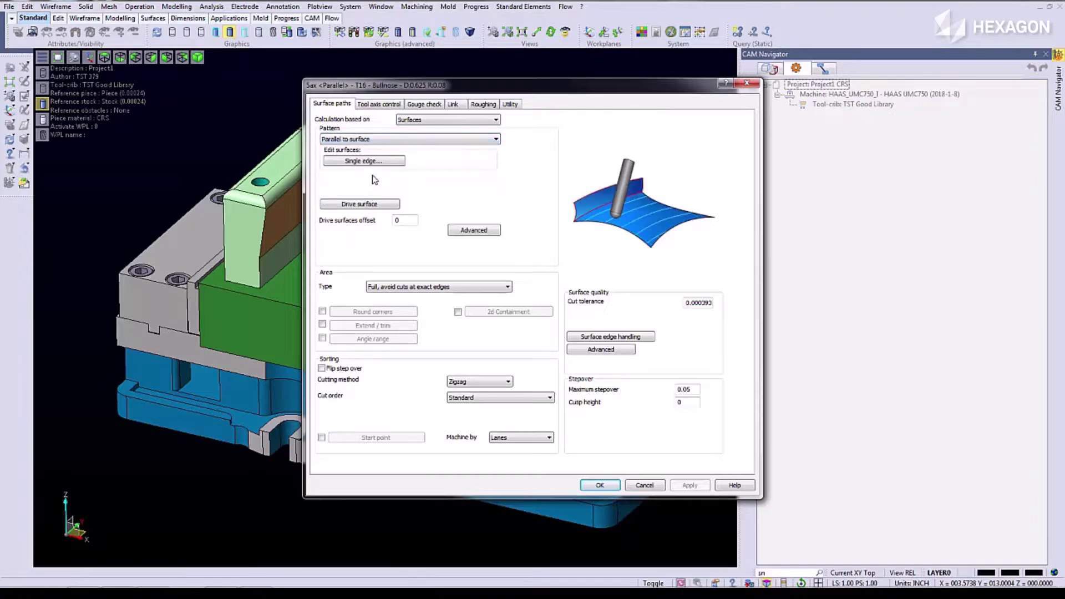
click(379, 160)
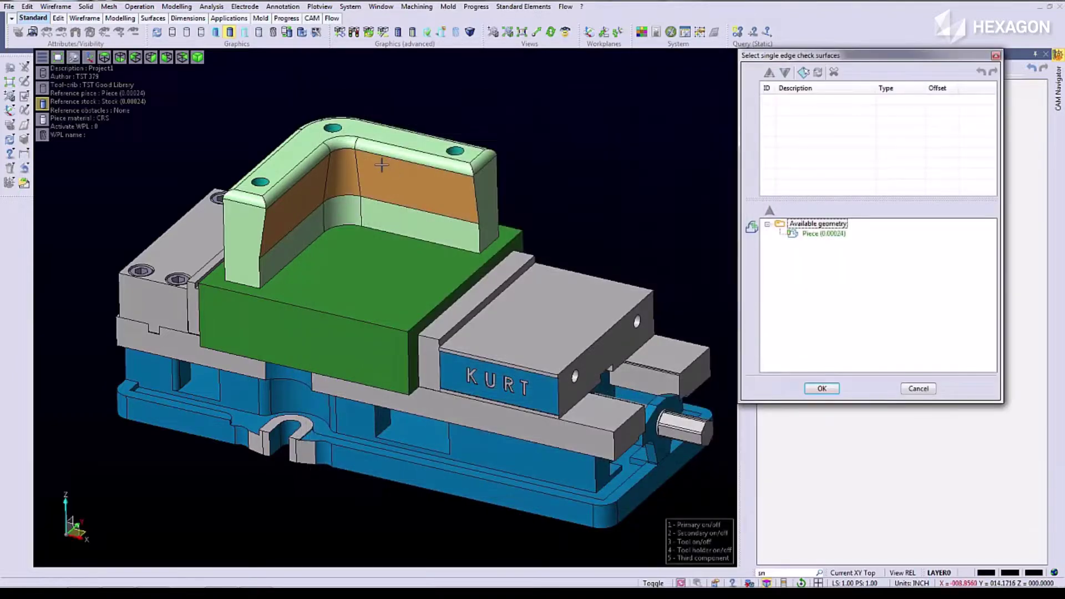
click(803, 73)
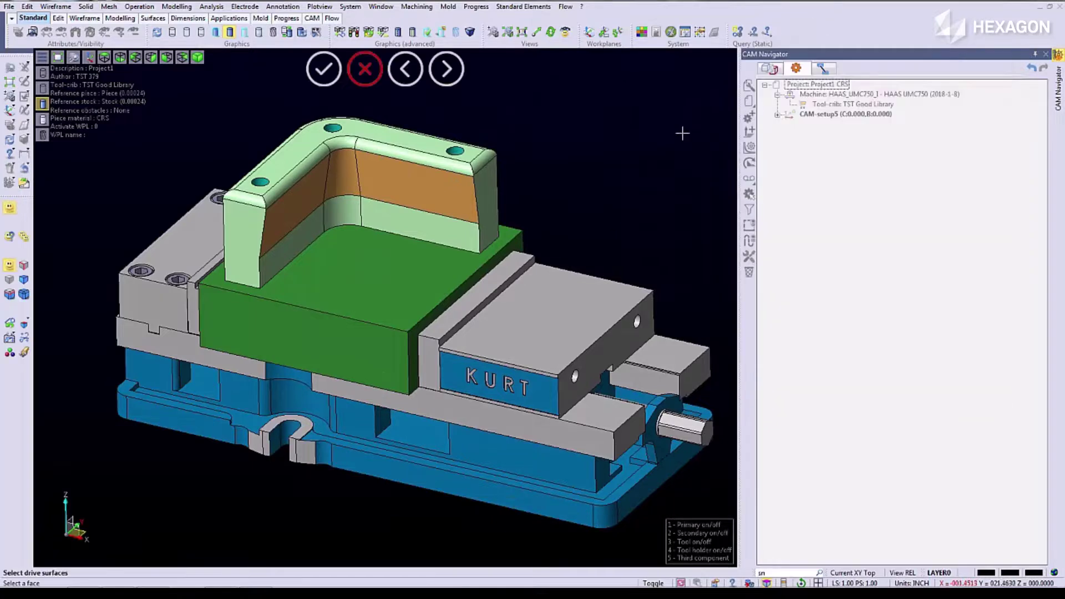
click(413, 274)
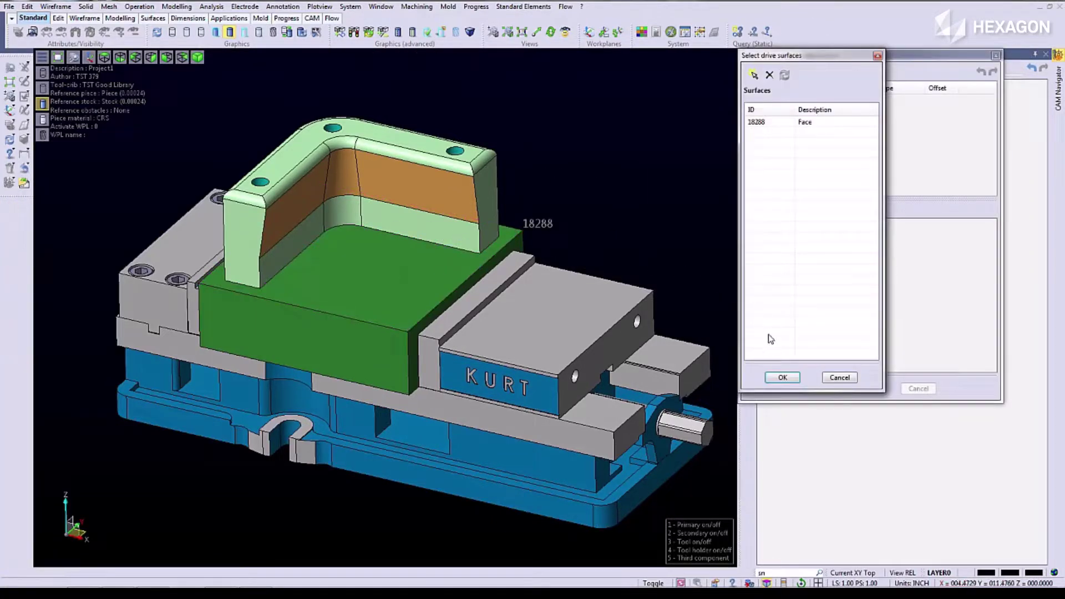
click(782, 378)
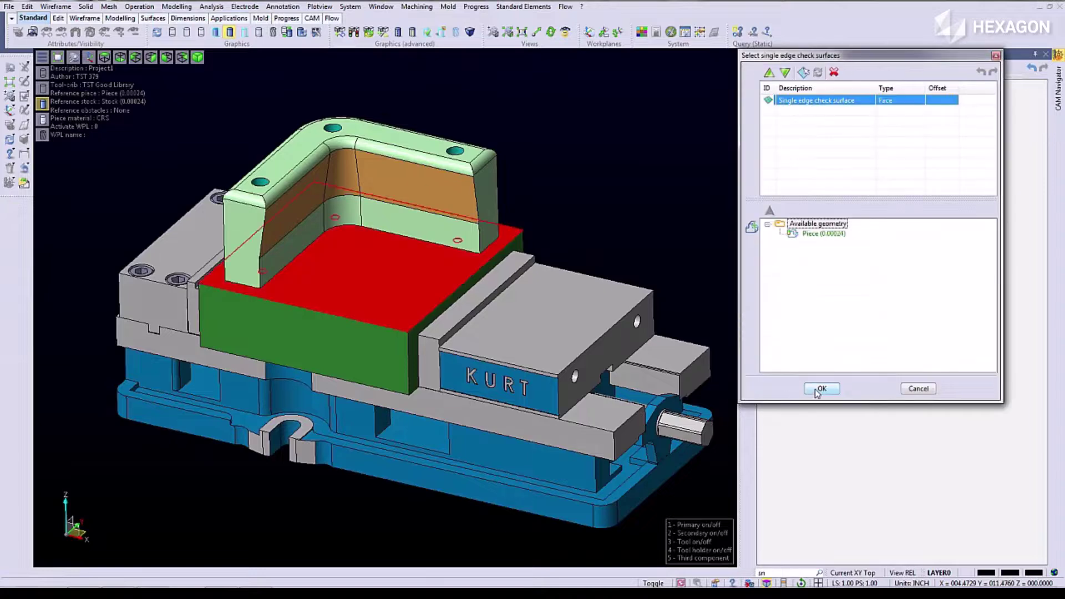
click(822, 389)
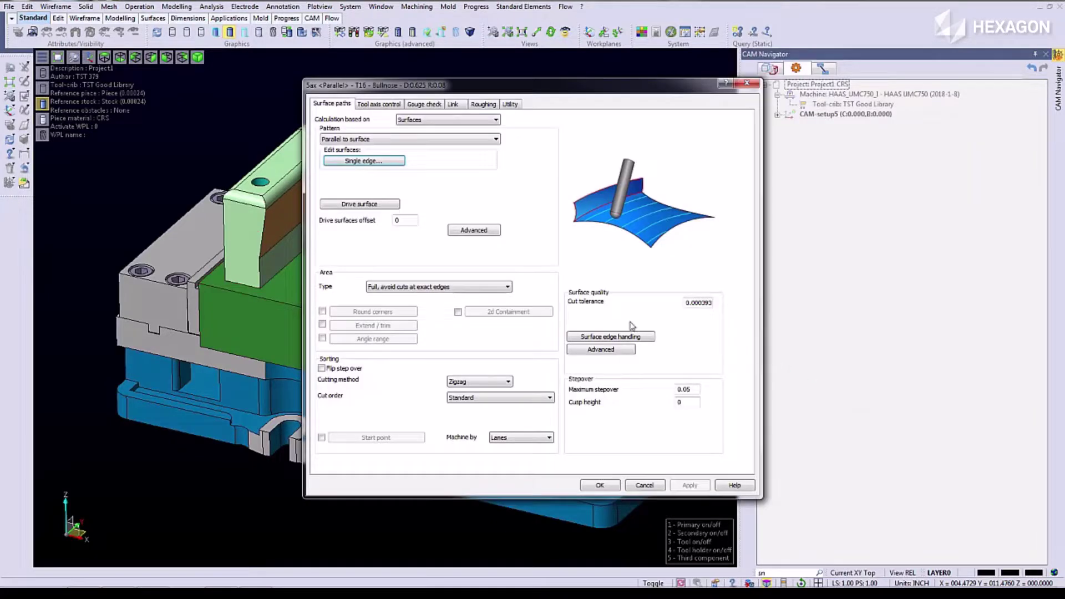
Assign the three orange inner wall faces, including the corner face, as drive surfaces with block control enabled
click(379, 207)
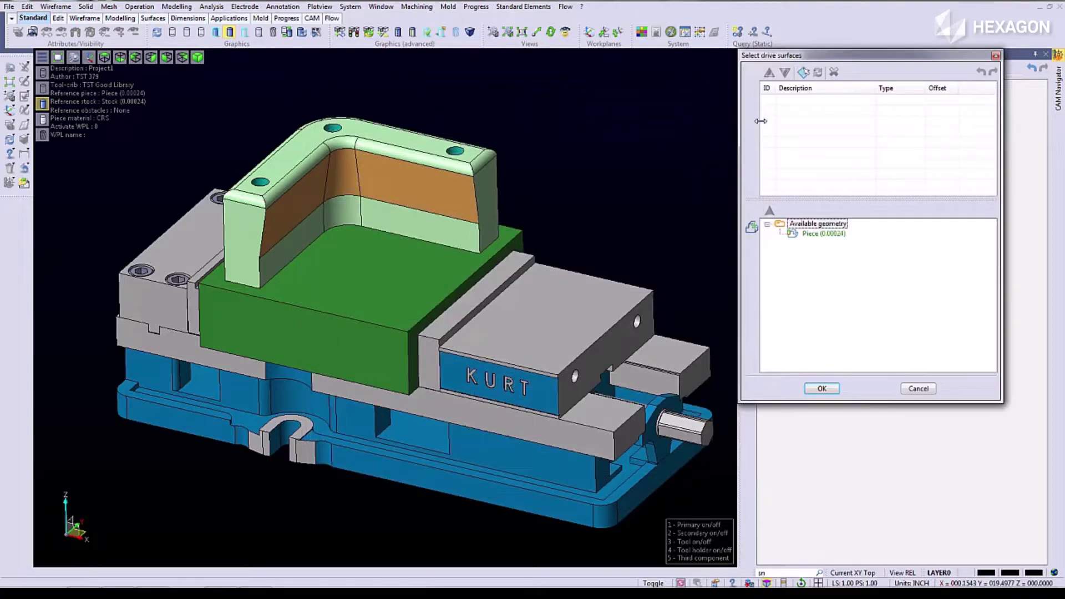
click(803, 72)
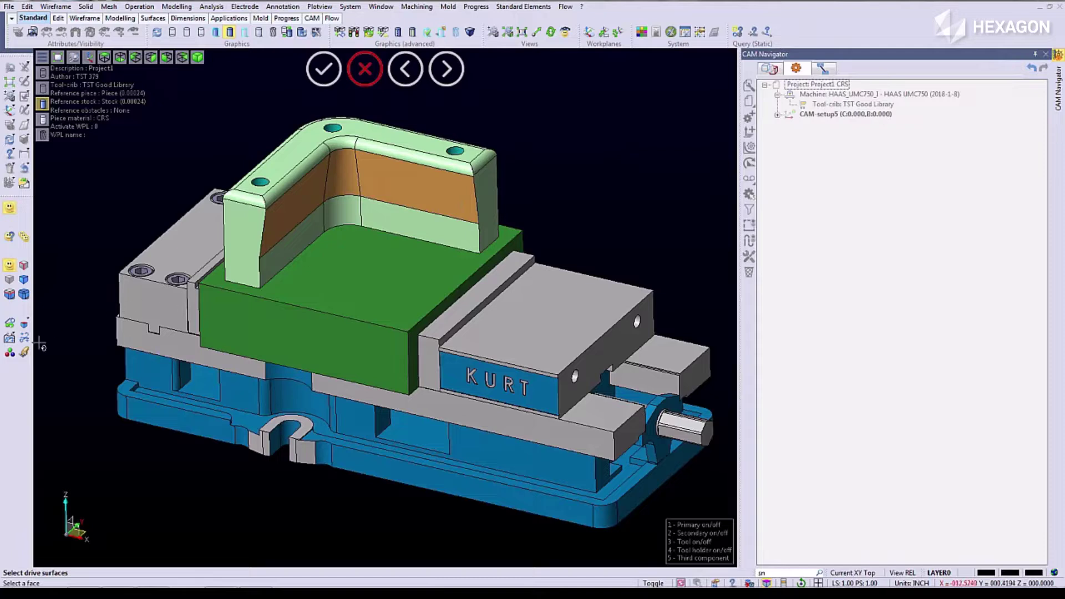
click(23, 352)
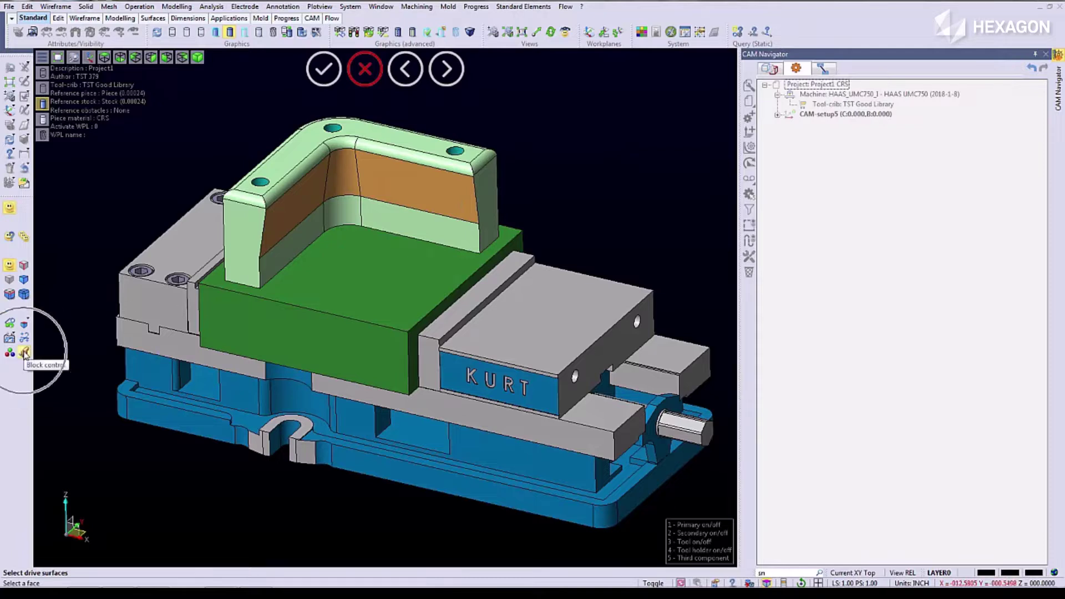
click(304, 200)
click(341, 176)
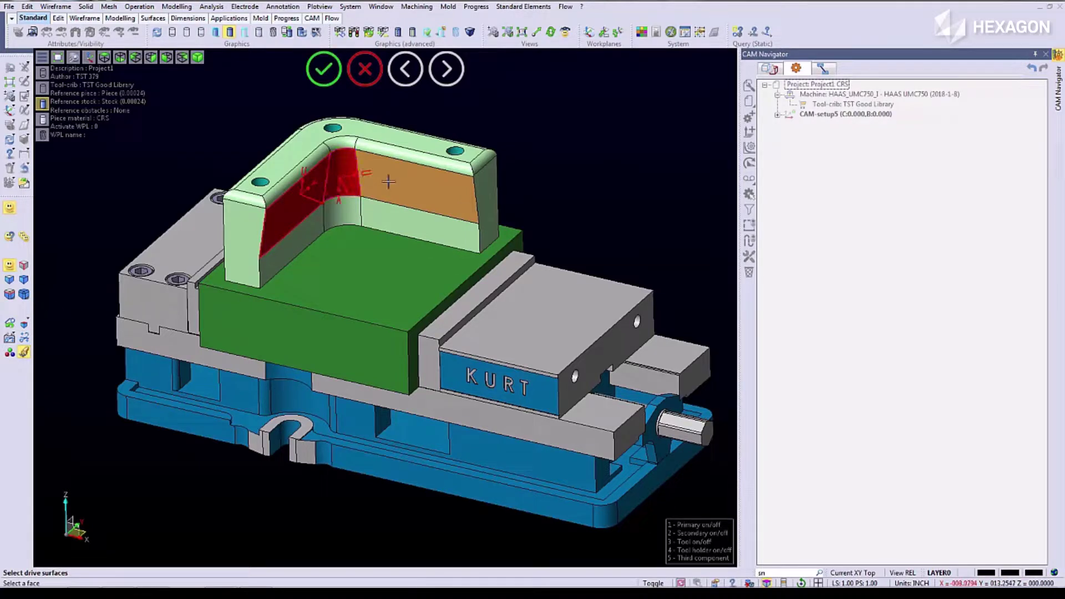
click(388, 182)
key(Return)
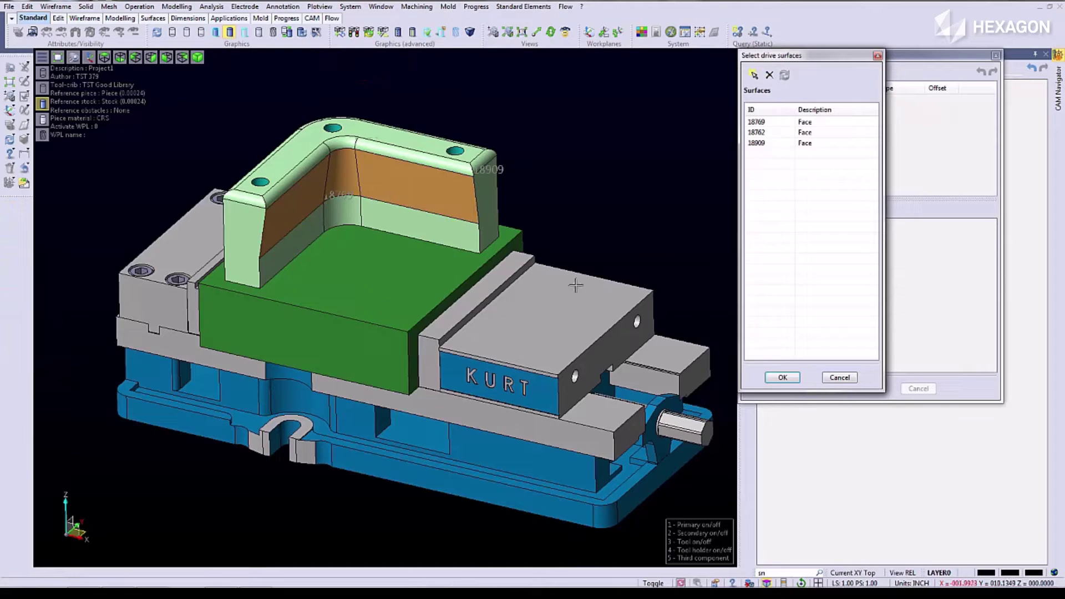
click(783, 377)
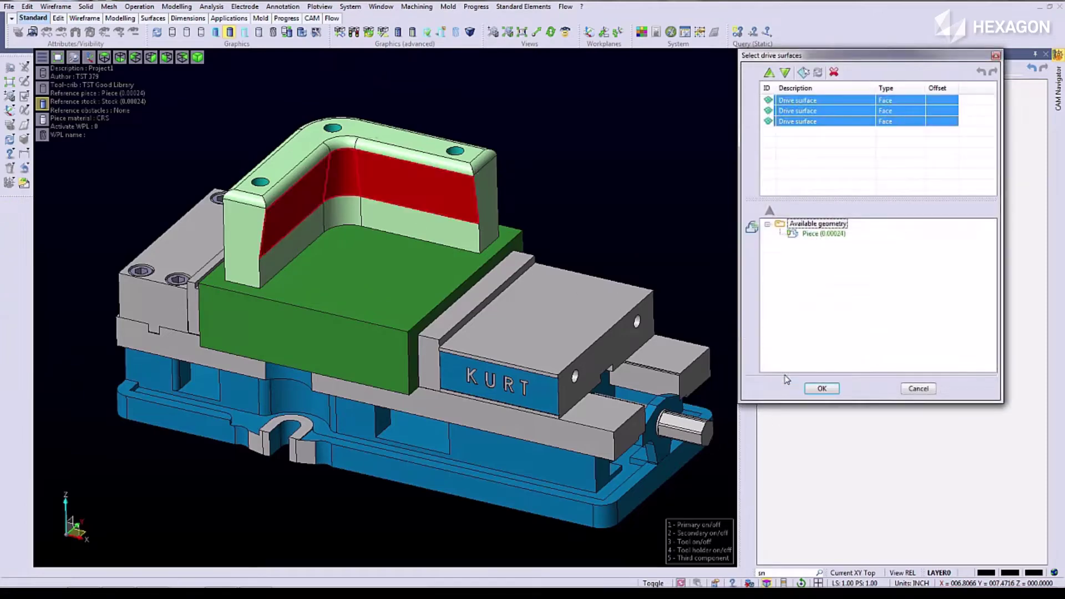
click(822, 388)
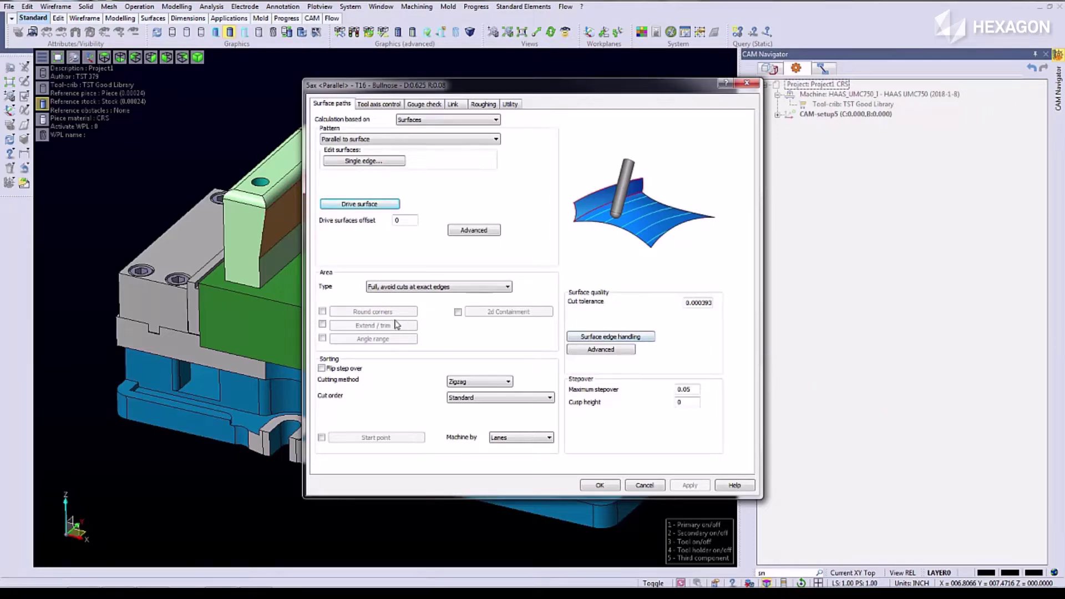
Enable Extend / trim with start and end tangential extensions of .5 and a start side extension of .25
click(322, 324)
click(356, 331)
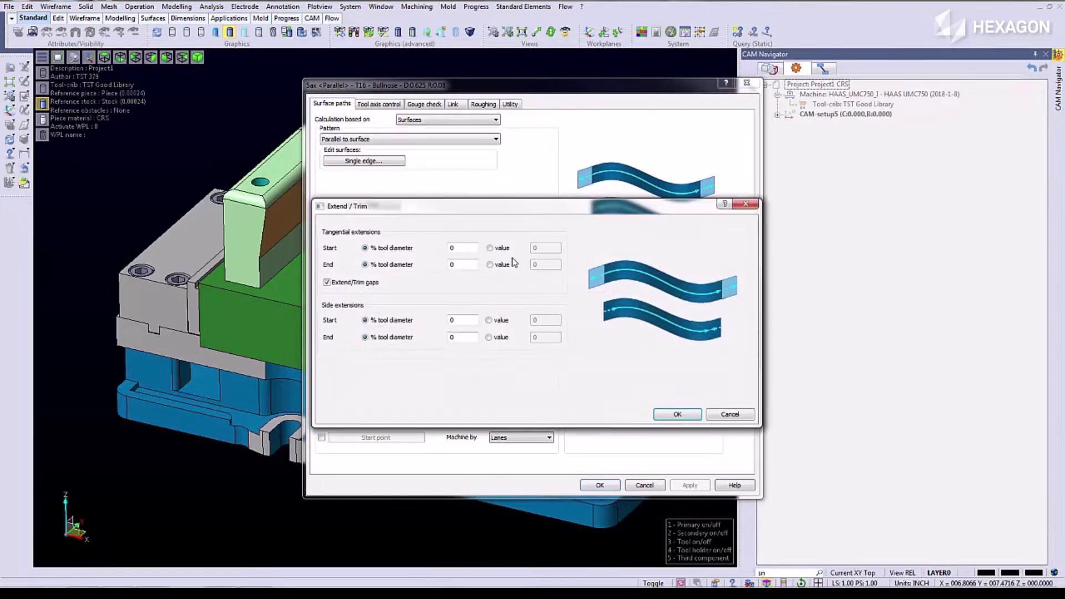
click(491, 249)
click(533, 248)
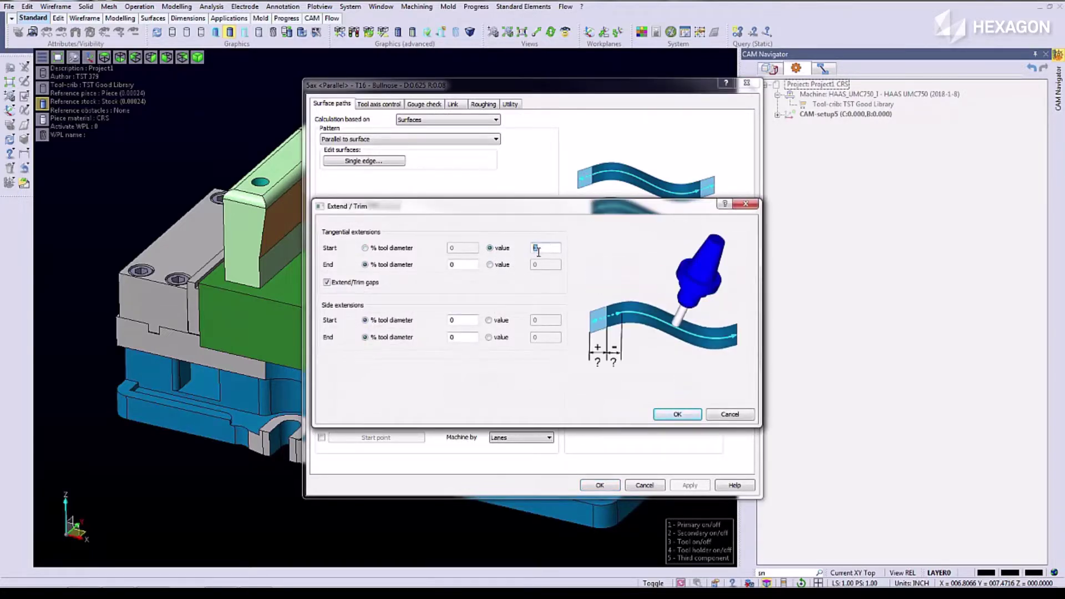
click(489, 264)
click(545, 265)
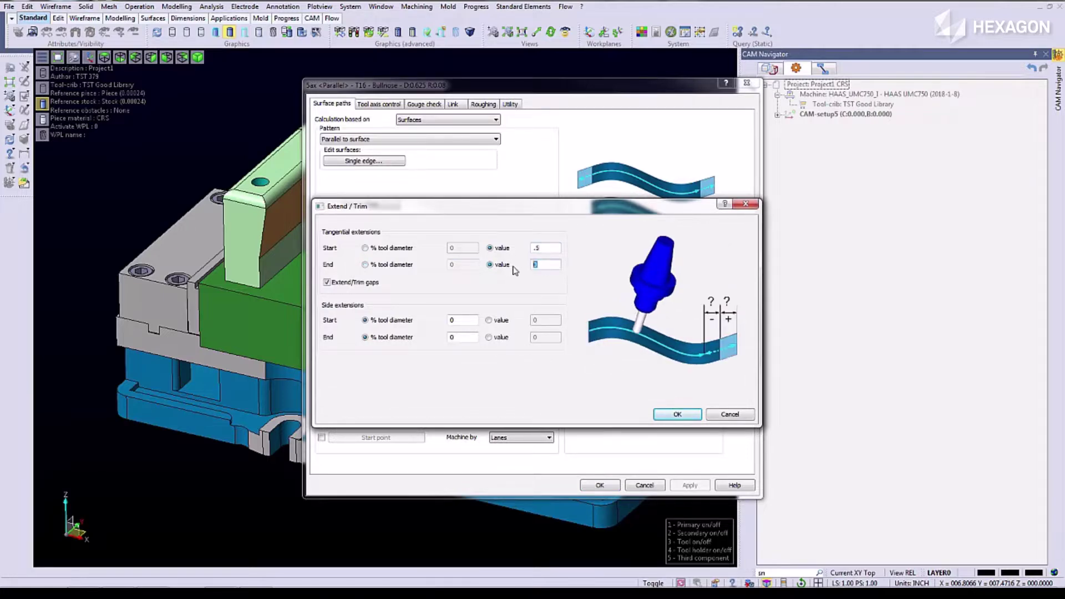
click(489, 320)
key(Tab)
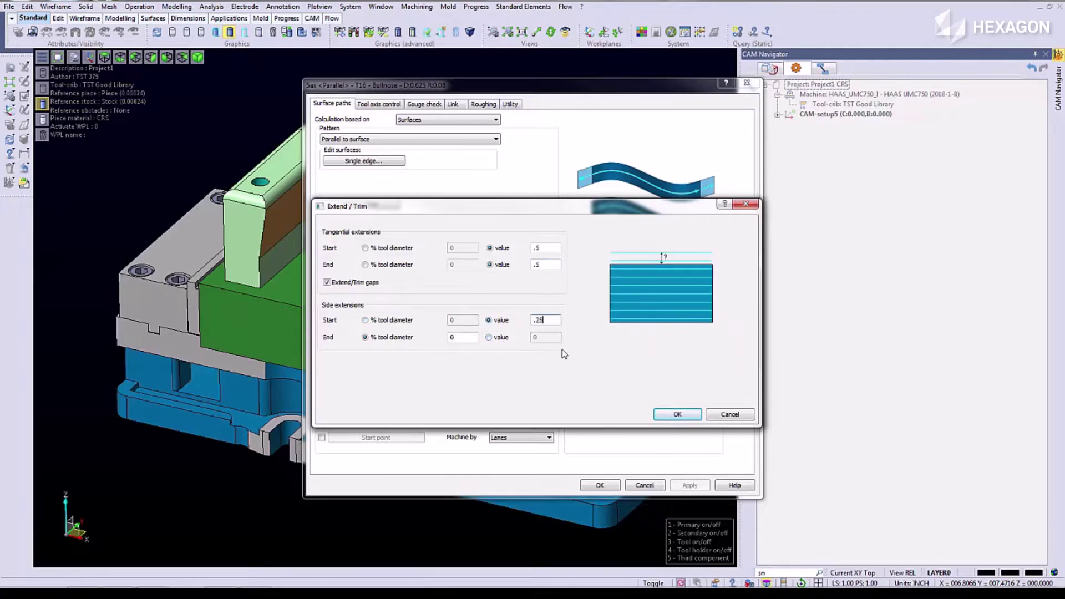
click(677, 415)
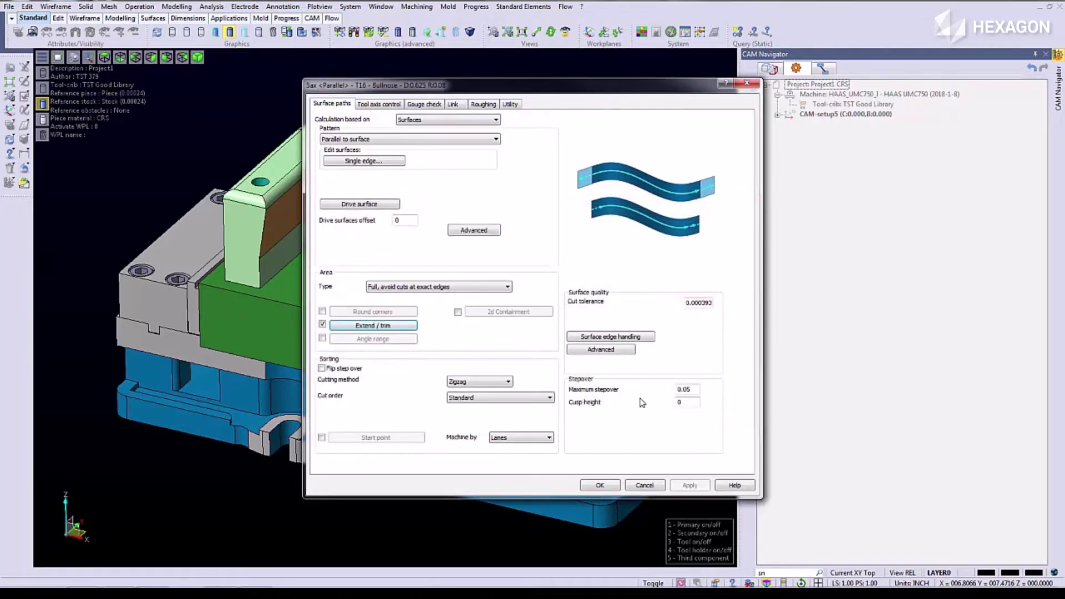
Set the tilt angle at side of cutting direction to 90 and enable gouge check 1 with the Tilt tool strategy
click(378, 105)
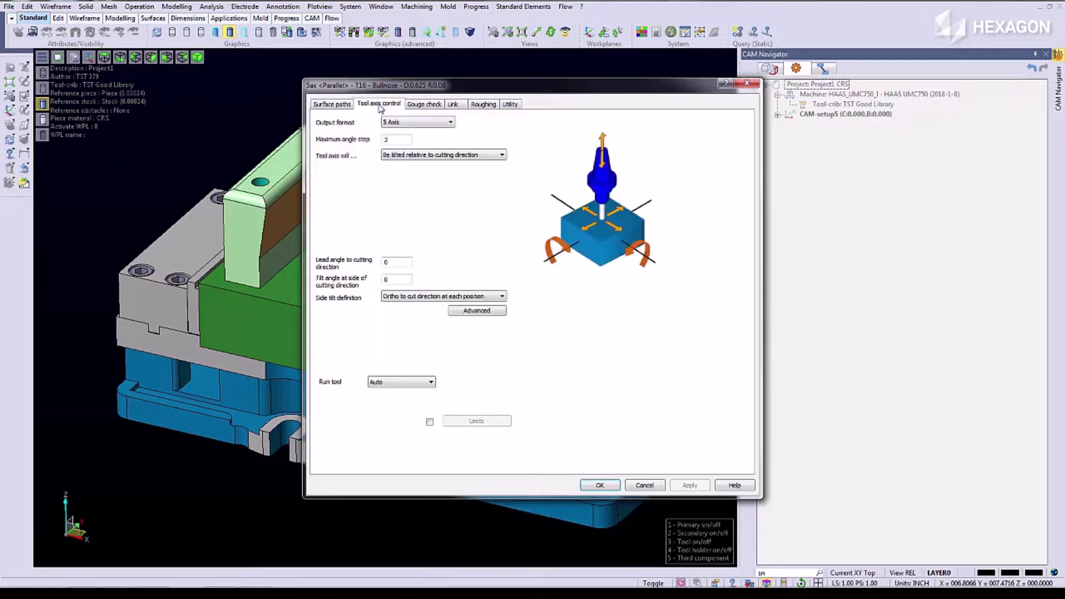
double_click(393, 282)
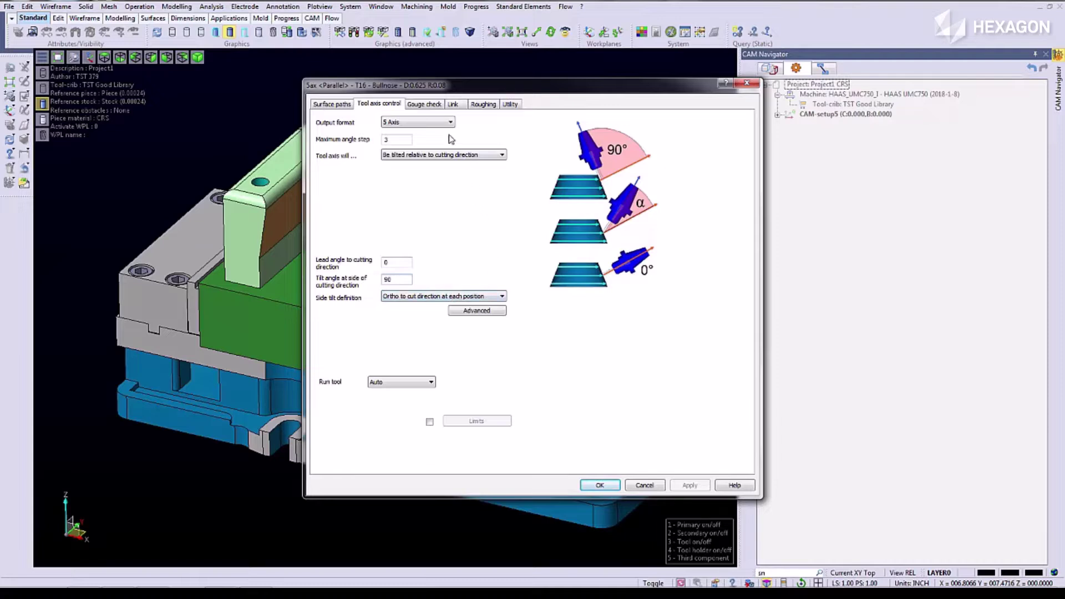
click(433, 105)
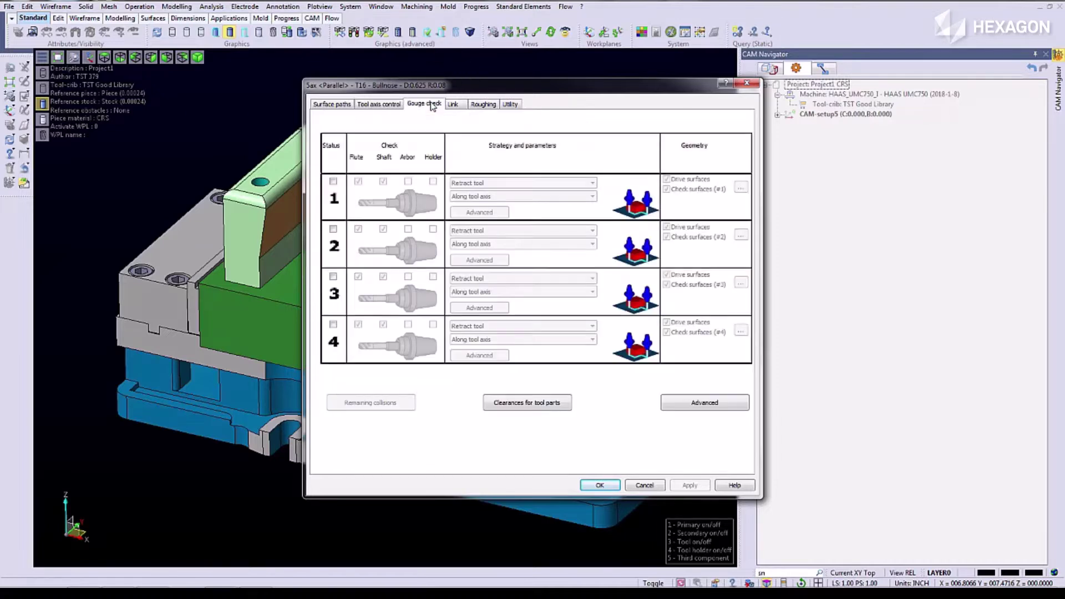
click(334, 181)
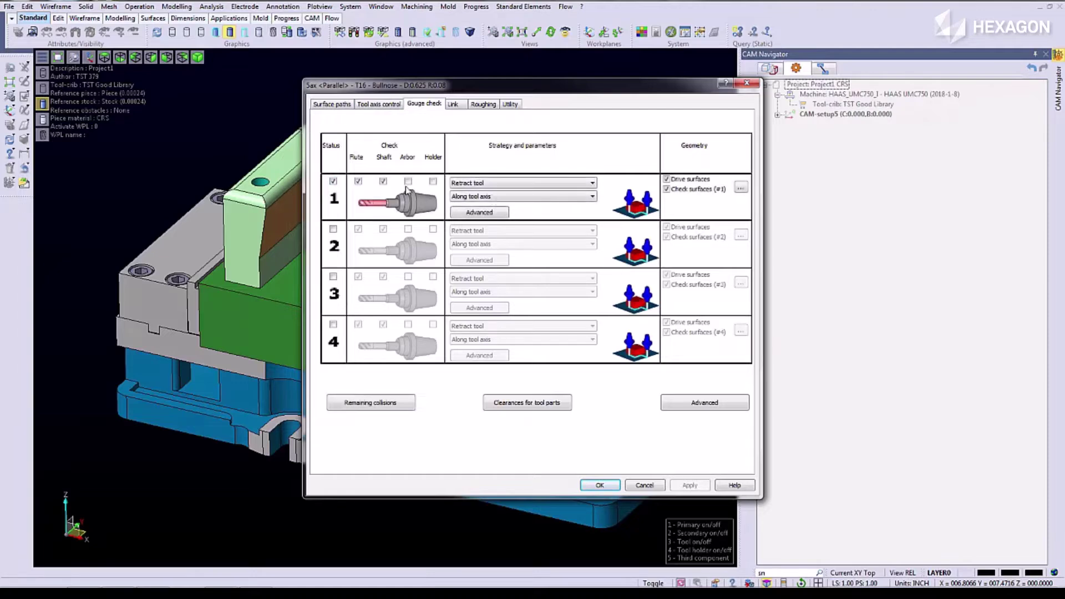
click(566, 184)
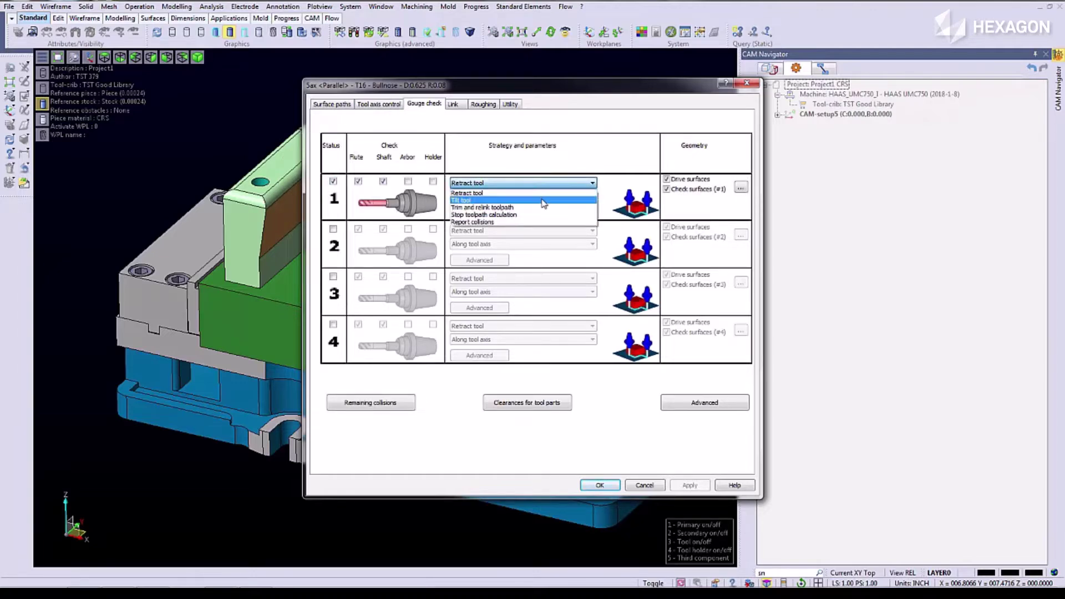
click(544, 201)
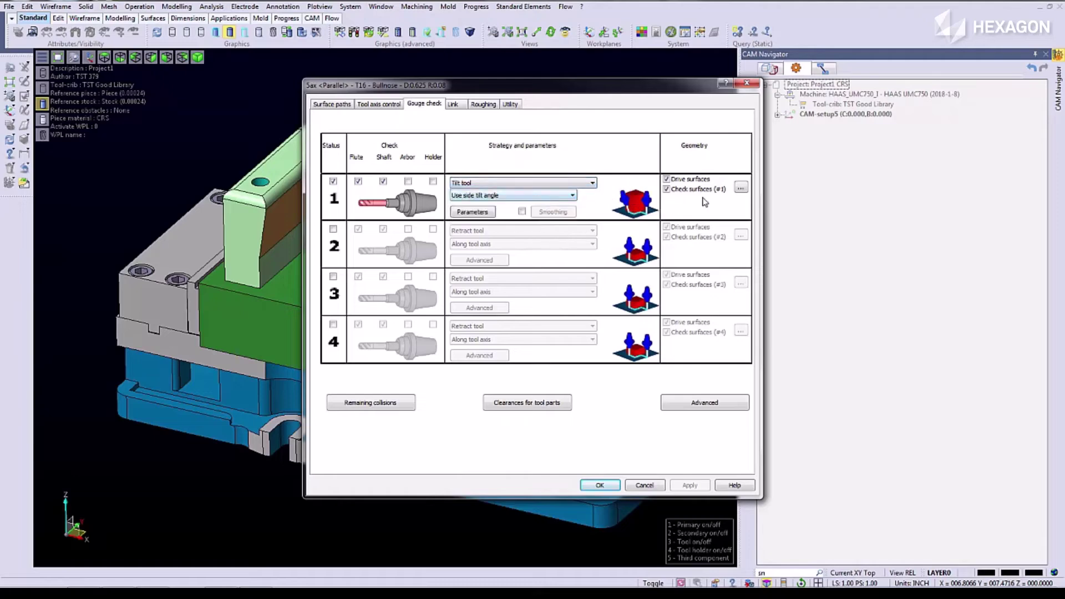
Pick the near end face and the light green lower inner wall faces, including the corner, as gouge check 1 surfaces
click(740, 189)
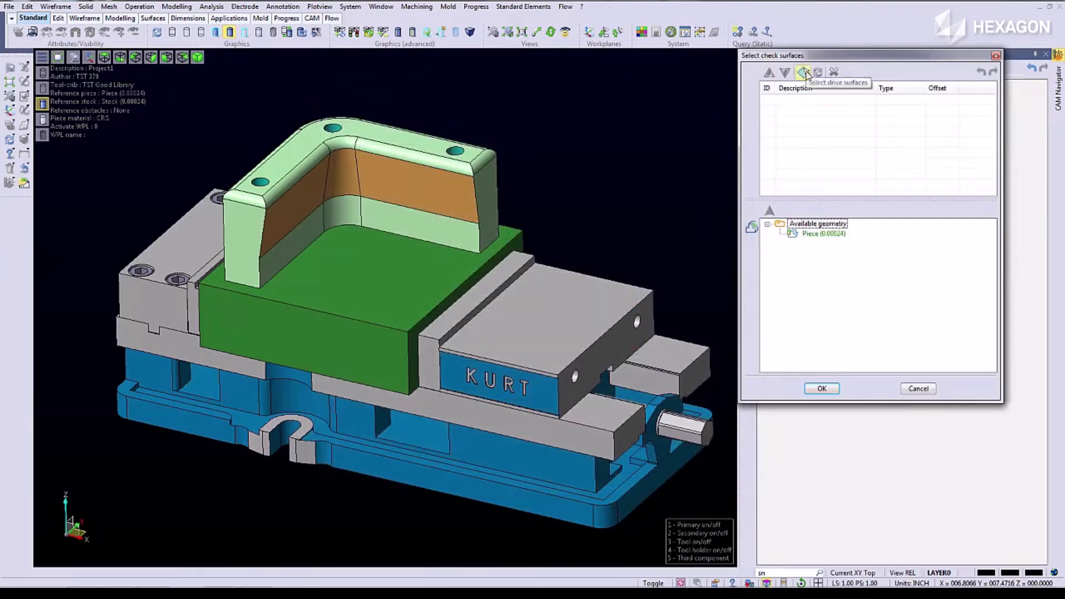
click(805, 72)
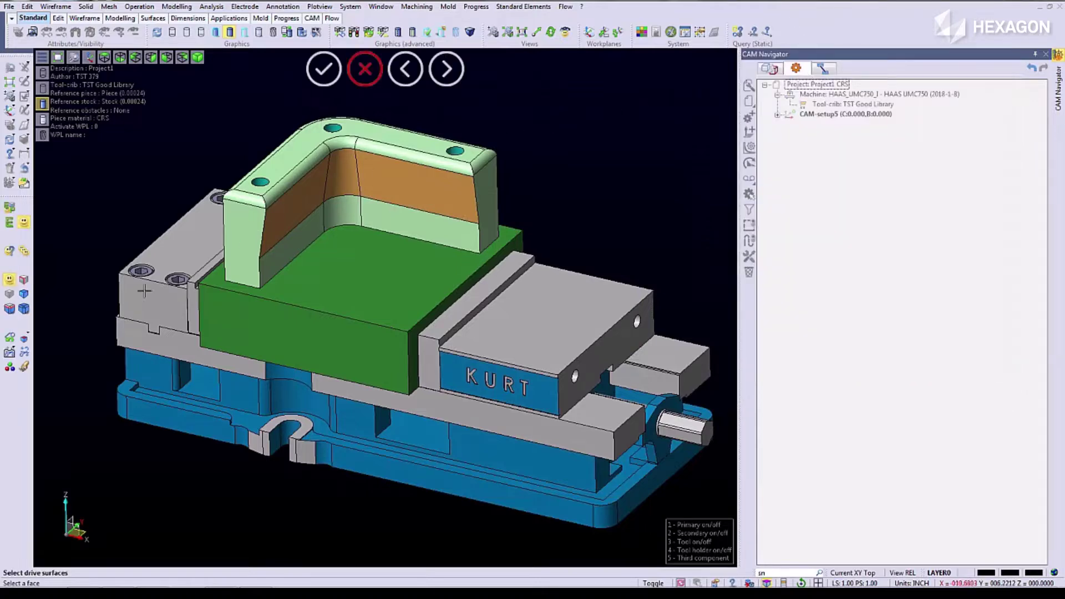
click(24, 368)
click(238, 223)
click(239, 224)
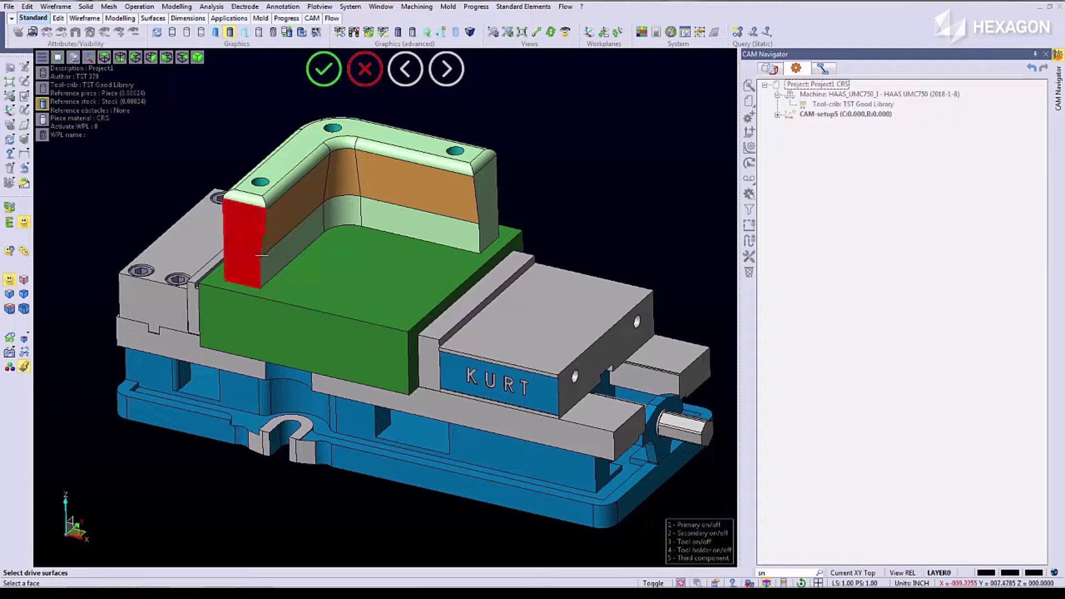
click(316, 240)
click(338, 214)
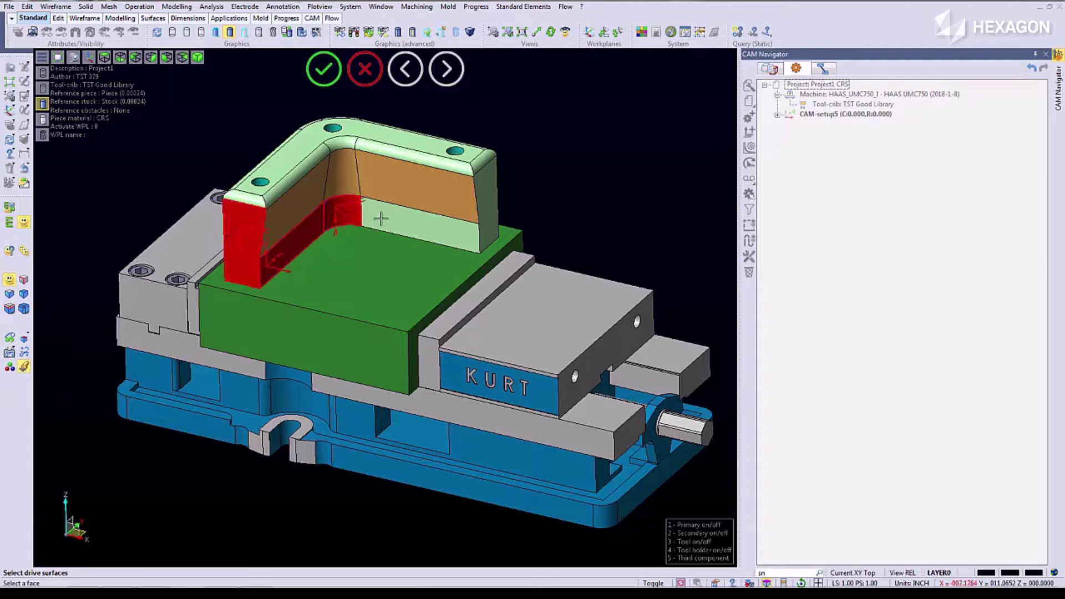
click(383, 217)
Add the far end face and the rounded top edge faces, and accept the check surface list for gouge check 1
click(492, 197)
click(466, 158)
click(456, 161)
click(342, 143)
click(314, 155)
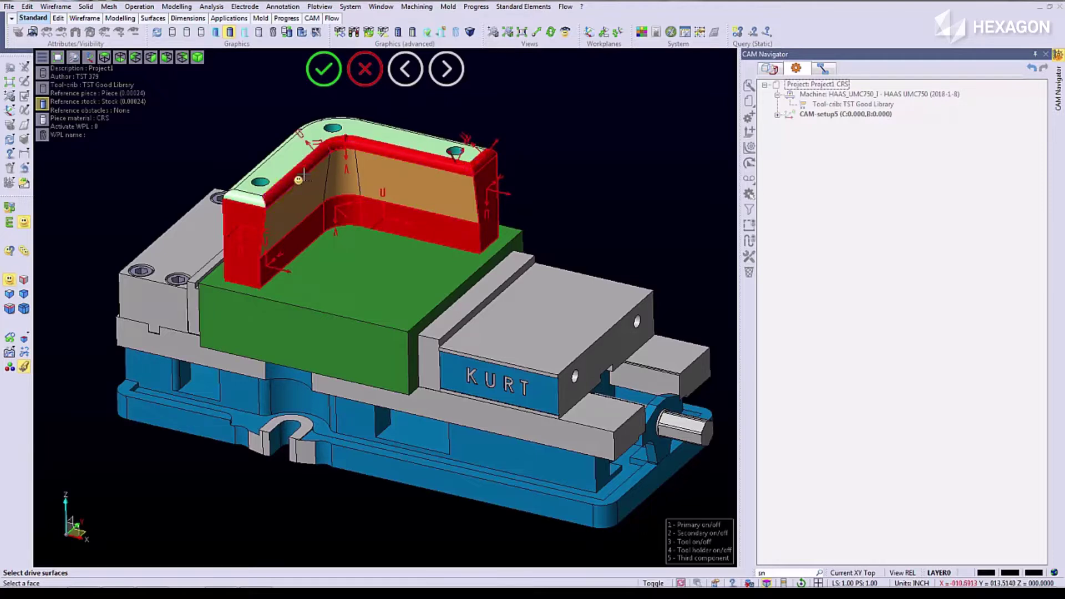
right_click(556, 215)
click(784, 377)
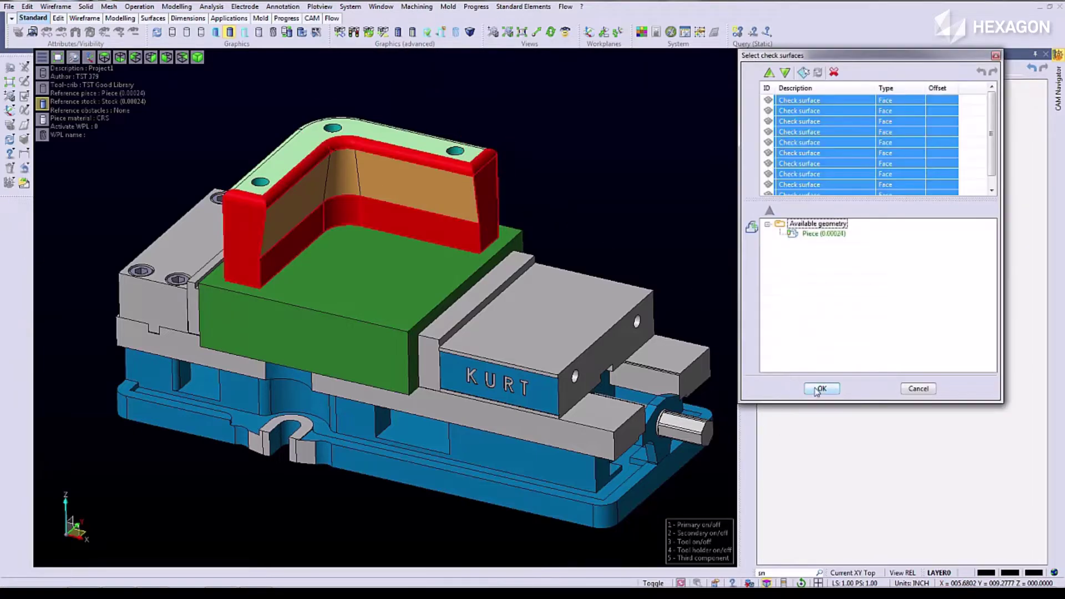
click(824, 391)
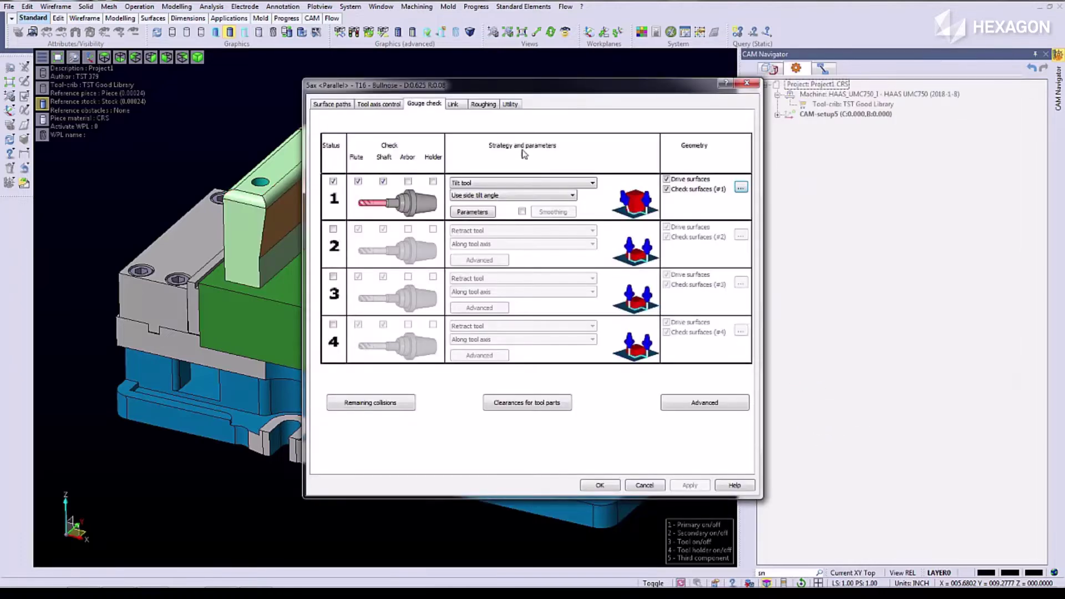
Set the user-defined clearance area height to 10 in the retract settings and accept the operation
click(455, 105)
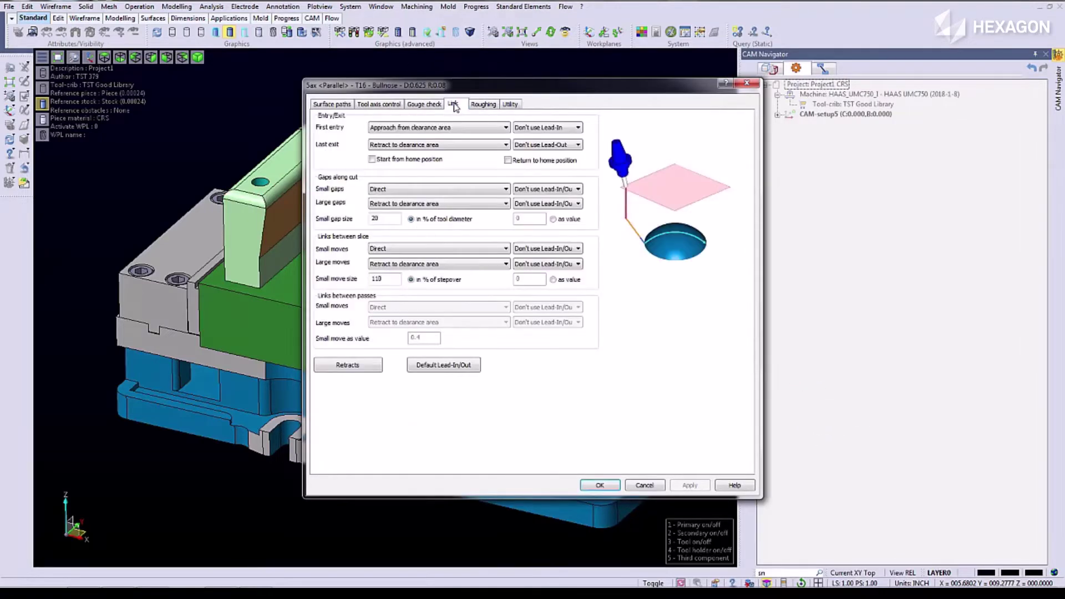
click(367, 367)
double_click(506, 185)
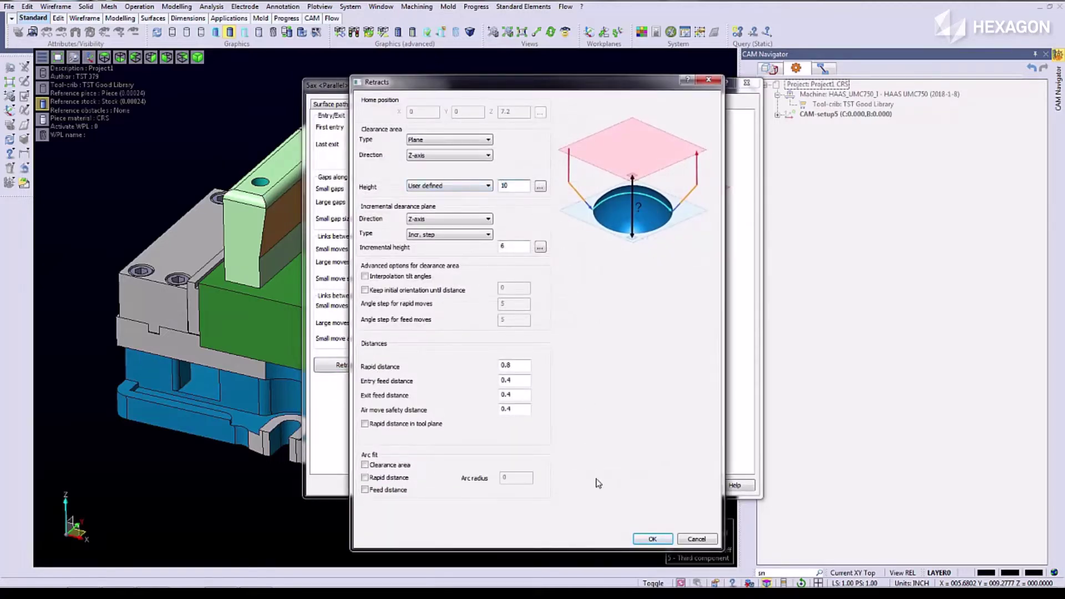
click(652, 541)
click(653, 540)
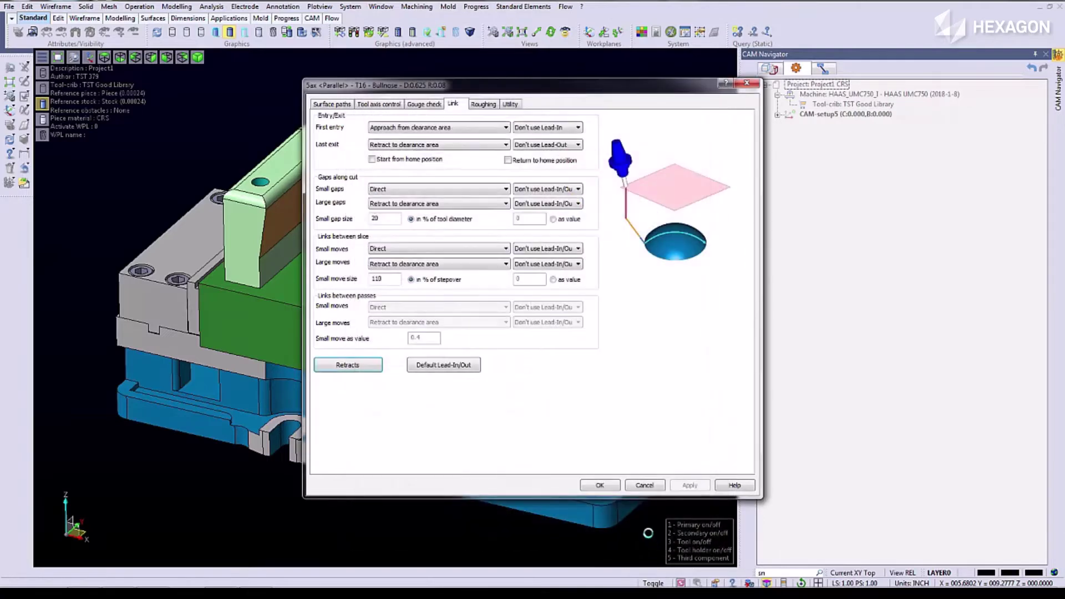
click(601, 486)
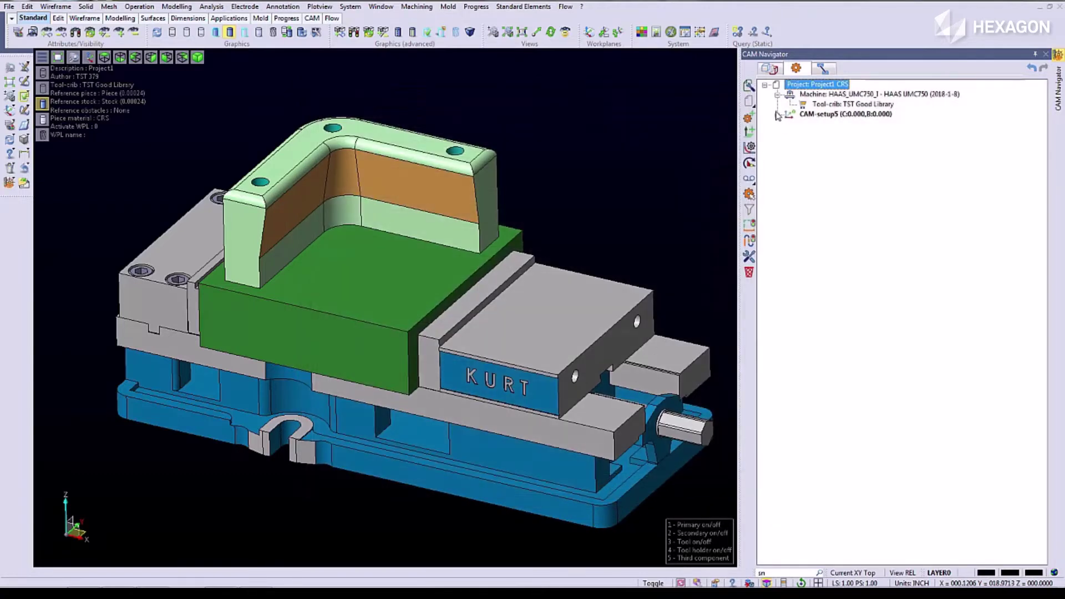
Build the Parallel to surface operation under CAM-setup5 and inspect its toolpath on the inner walls
click(776, 115)
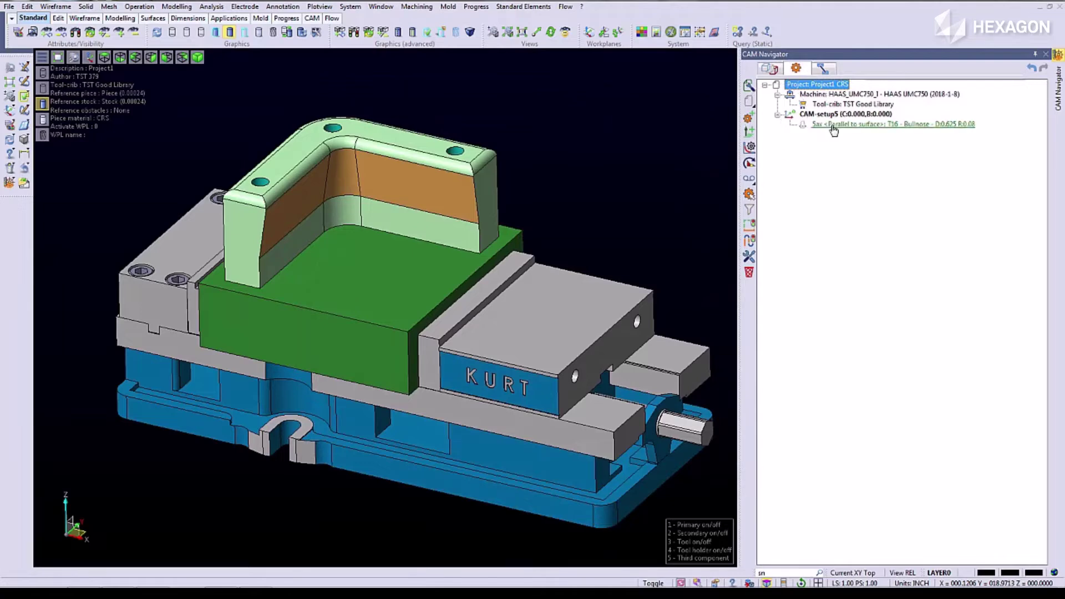
click(832, 124)
right_click(832, 125)
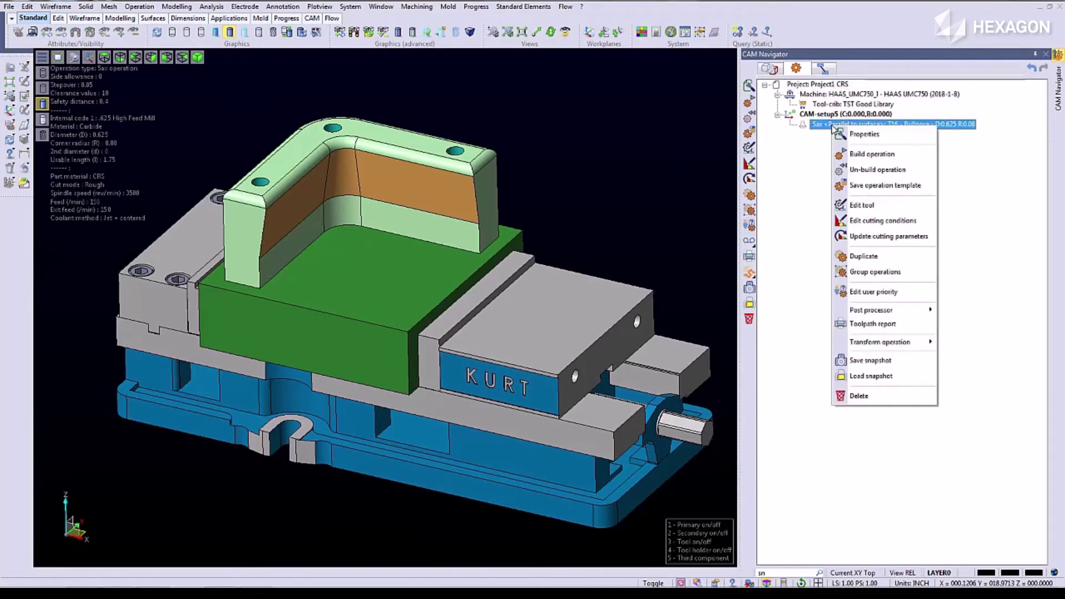
click(862, 157)
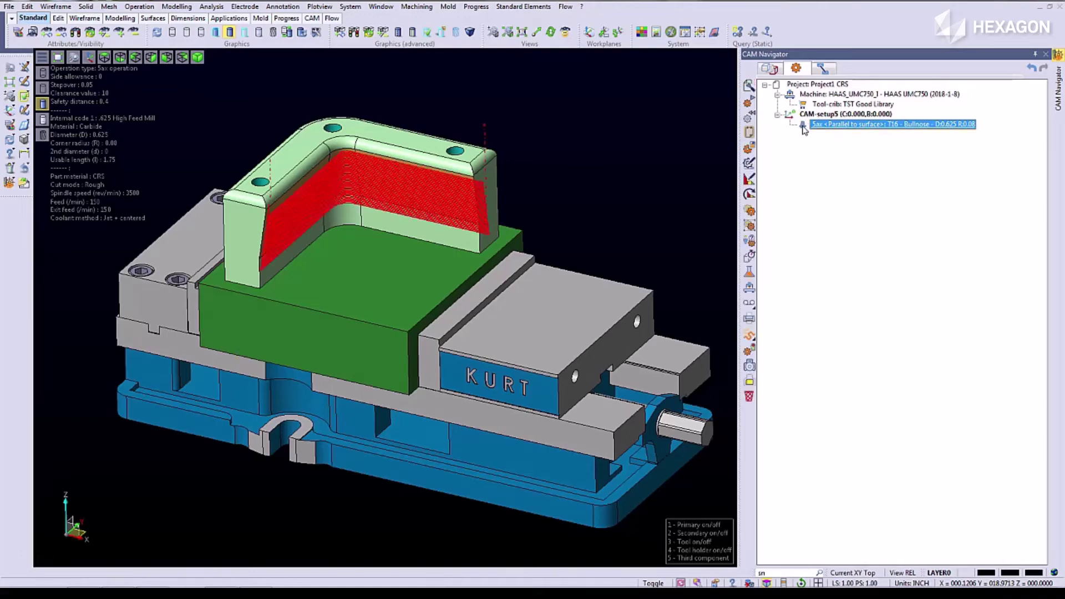
scroll(476, 221, up, 2)
mouse_move(476, 221)
middle_down()
mouse_move(416, 206)
mouse_move(466, 226)
middle_up()
scroll(463, 223, down, 1)
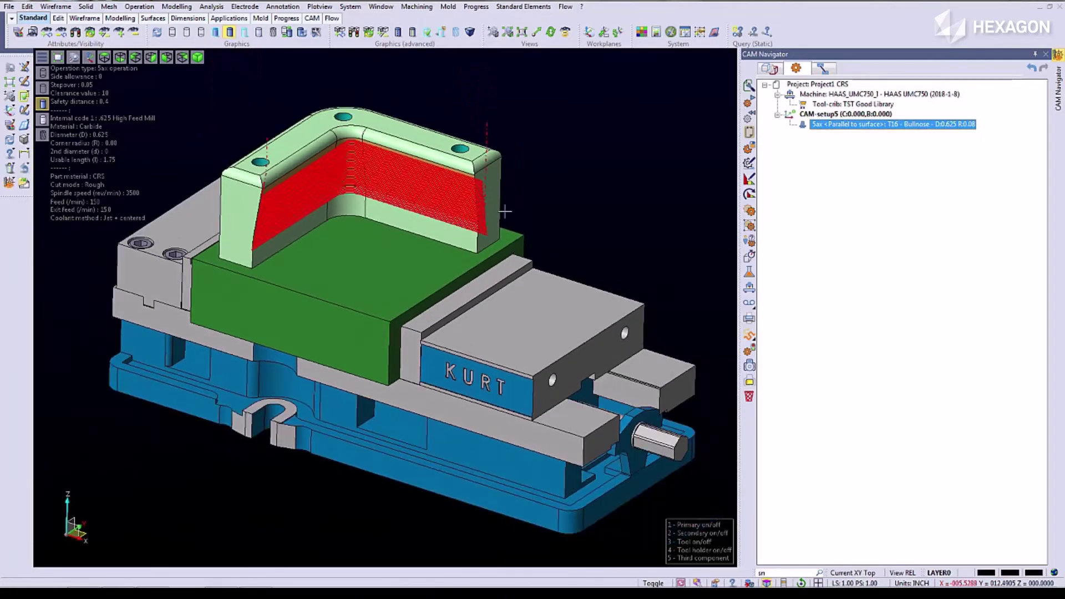
Launch the kinematics simulation of the built operation with the default piece, stock and collision tolerance
right_click(828, 127)
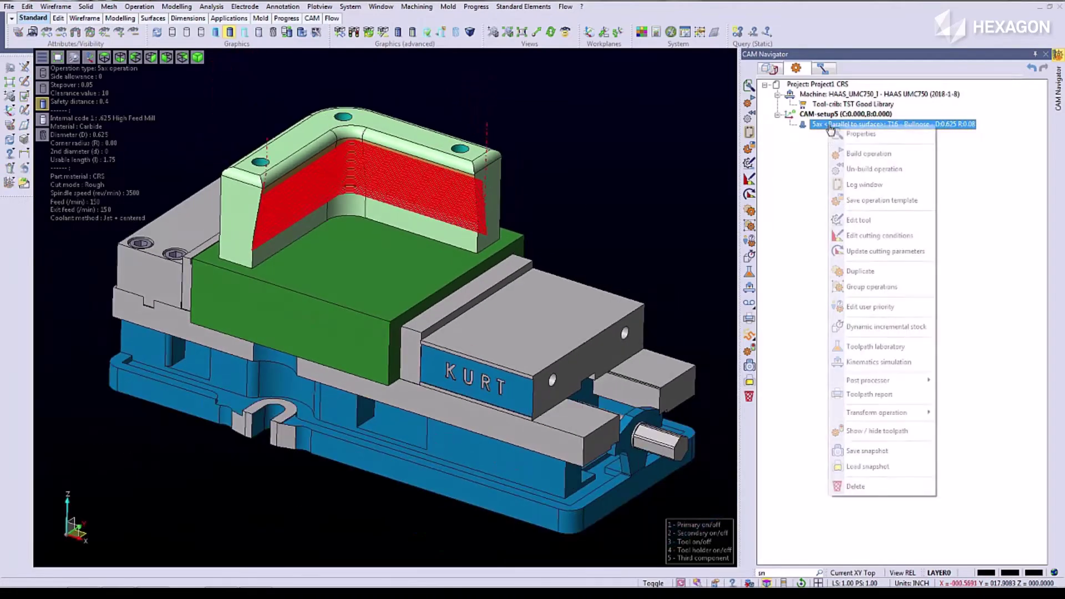
click(855, 362)
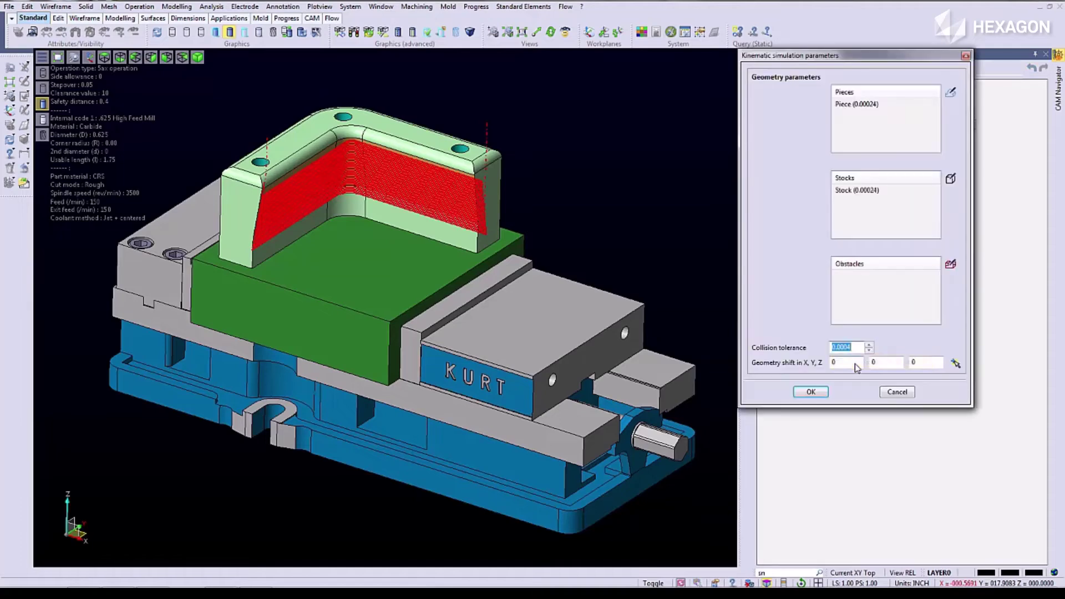
click(811, 393)
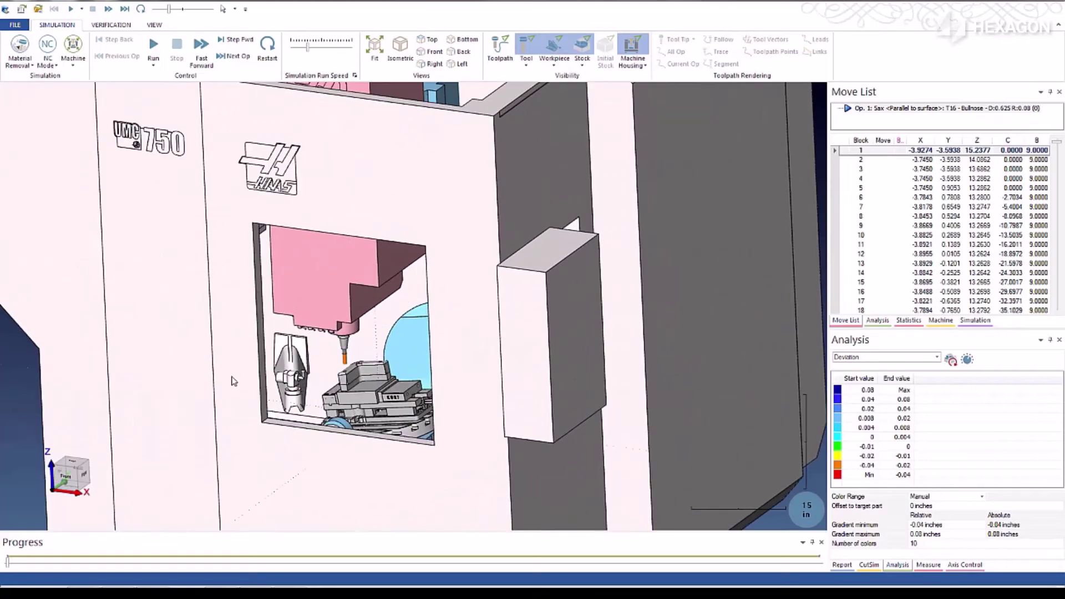
Run the machine simulation and increase its run speed in two stages
click(153, 47)
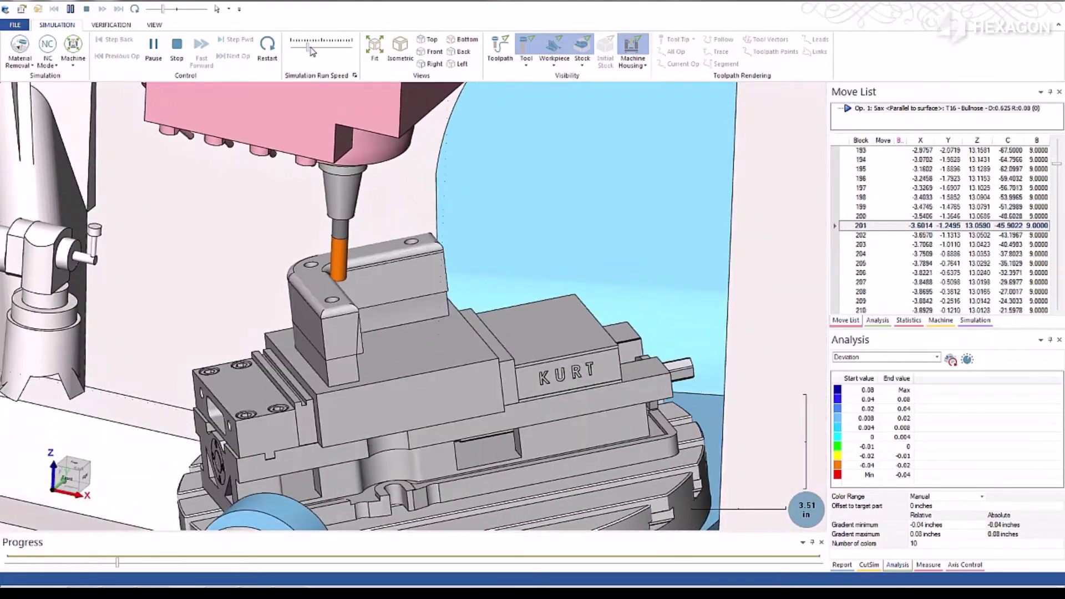
drag(309, 50, 323, 50)
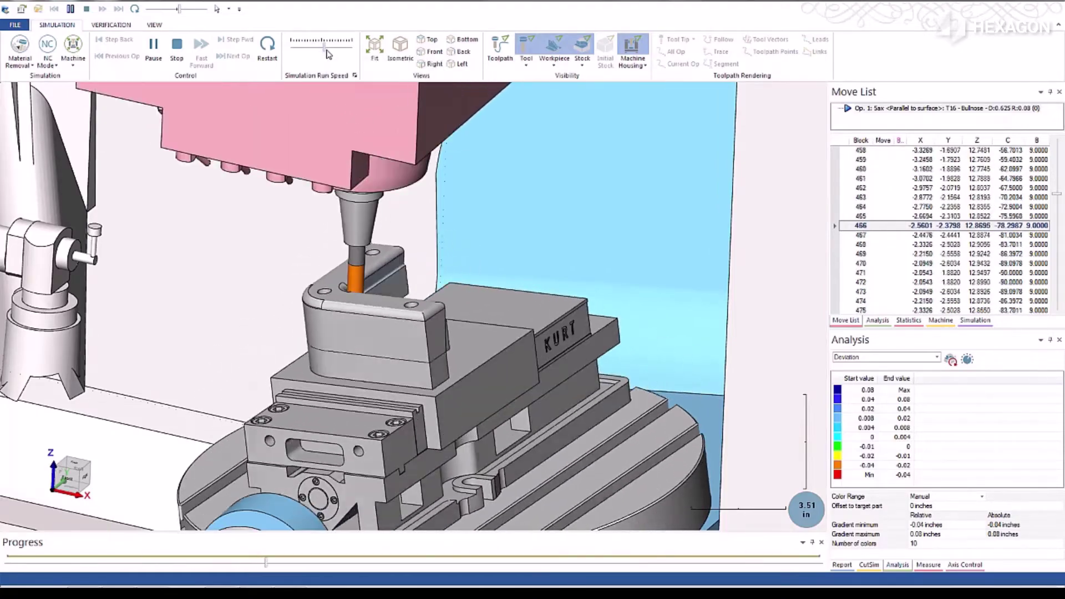
drag(328, 53, 334, 50)
Hide the machine housing and examine the spindle, rotary table and part while the simulation completes
scroll(346, 132, down, 3)
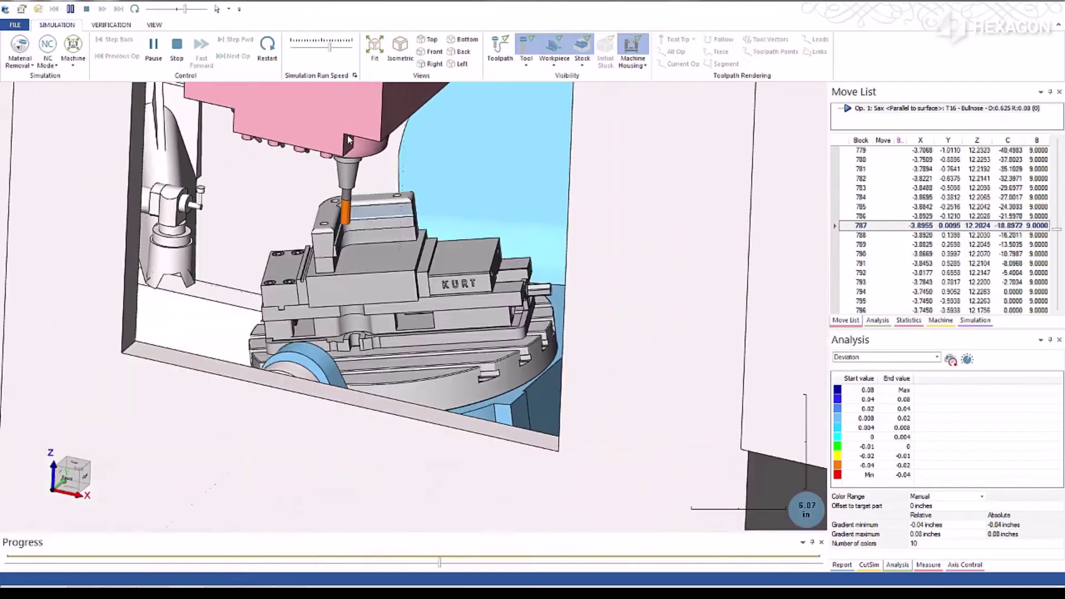
scroll(349, 139, down, 1)
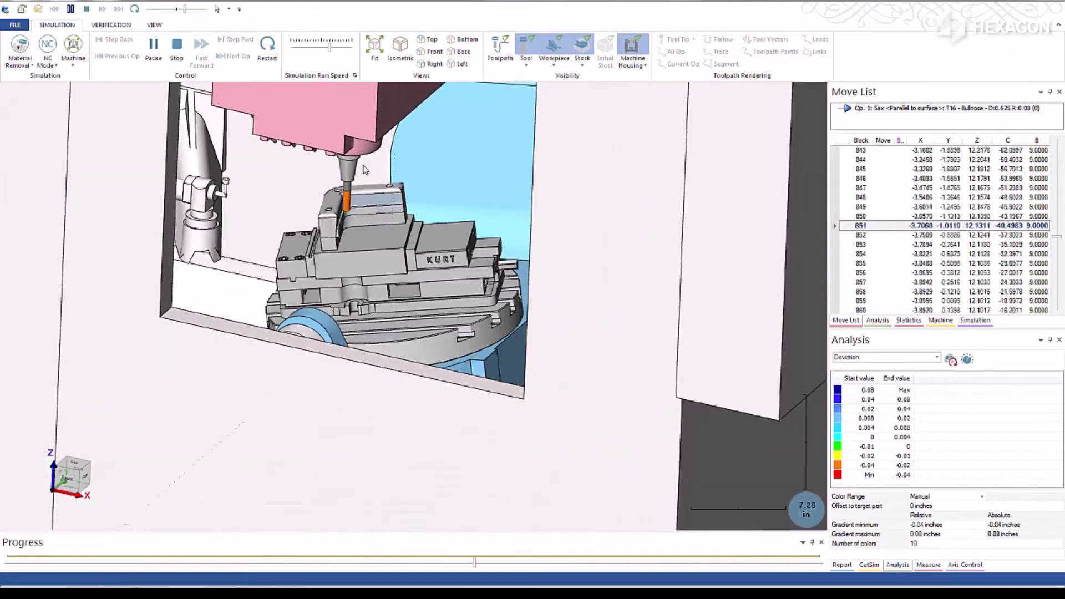
click(632, 44)
scroll(604, 333, down, 5)
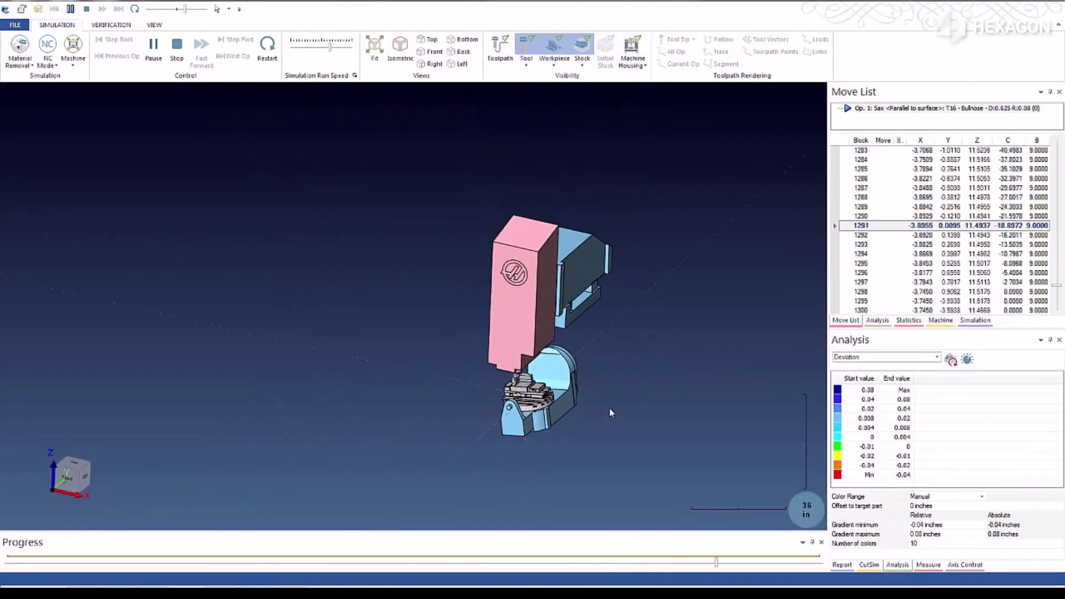
scroll(609, 413, up, 3)
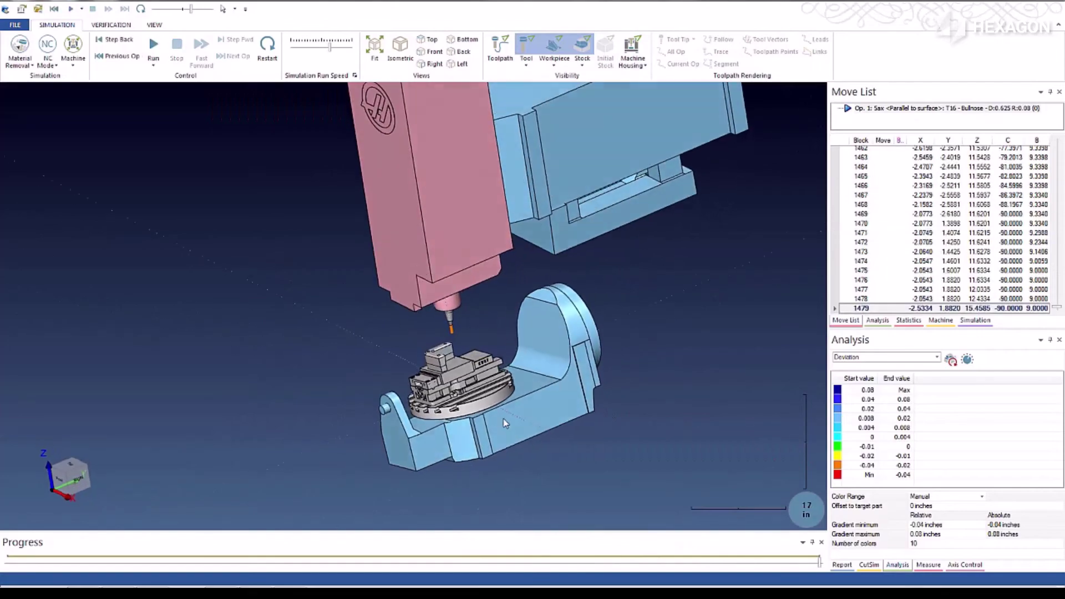
middle_drag(508, 424, 515, 416)
scroll(496, 401, up, 4)
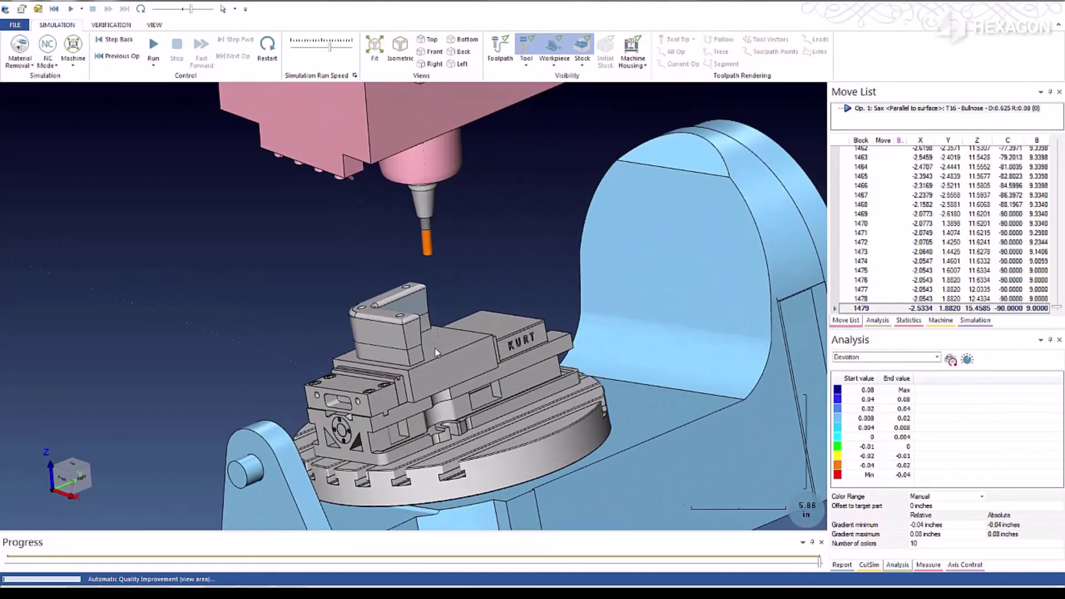